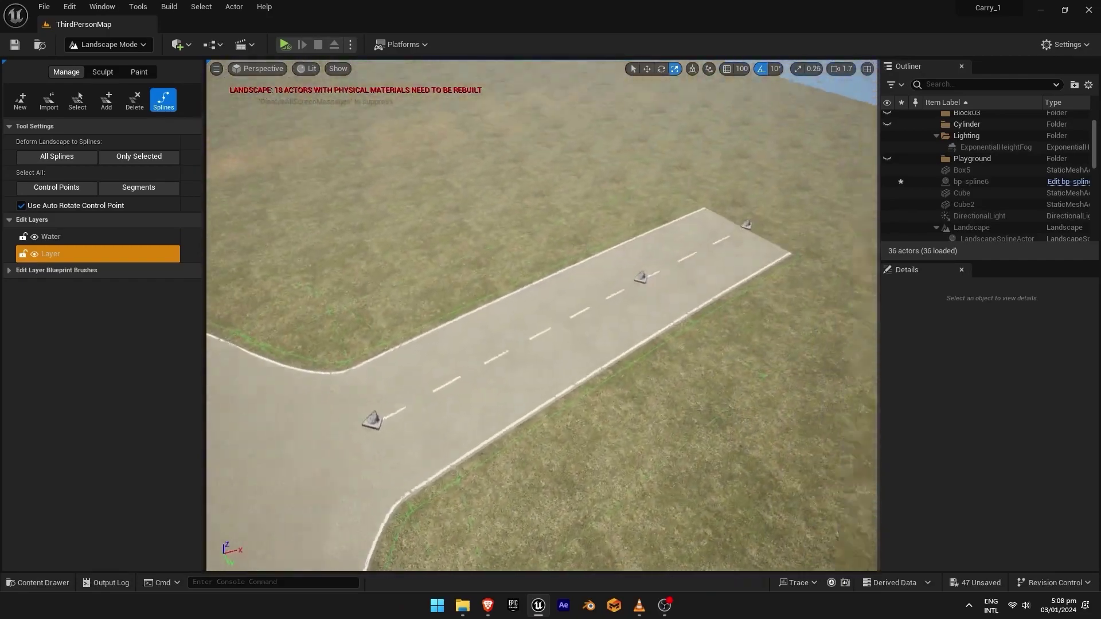
- Open the road folder in the project content and select the newRoad static mesh
key("w")
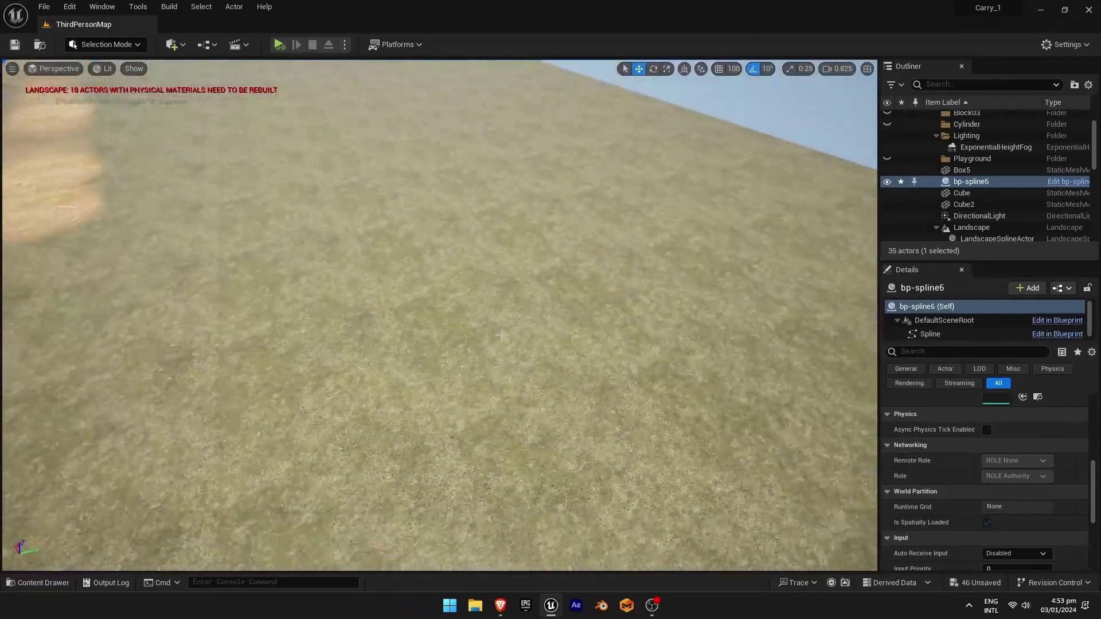
key("ctrl+space")
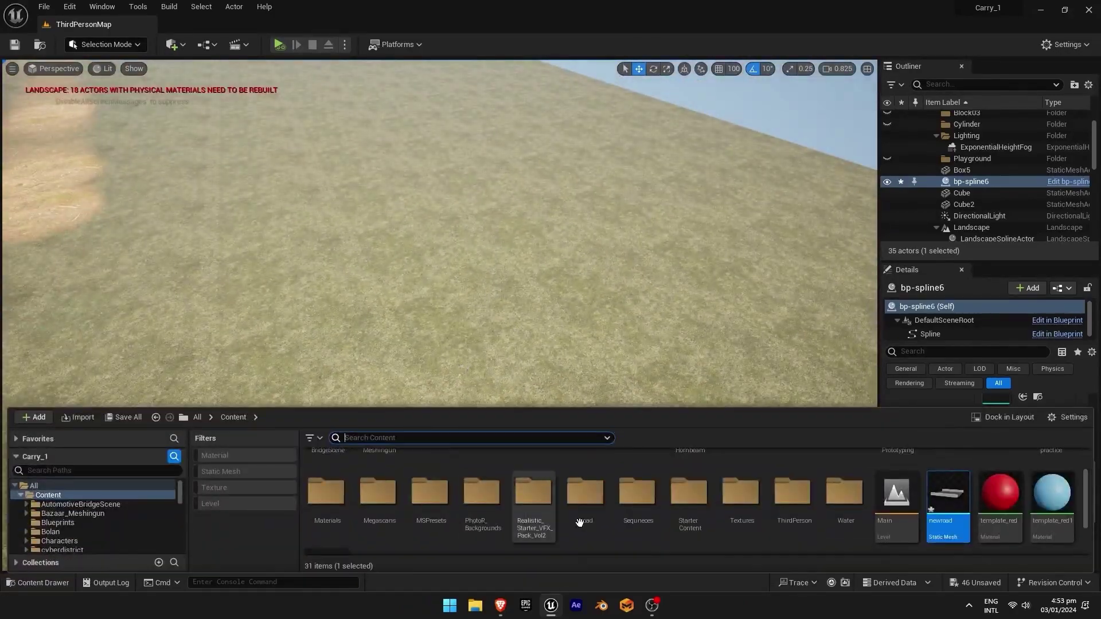
left_click(844, 496)
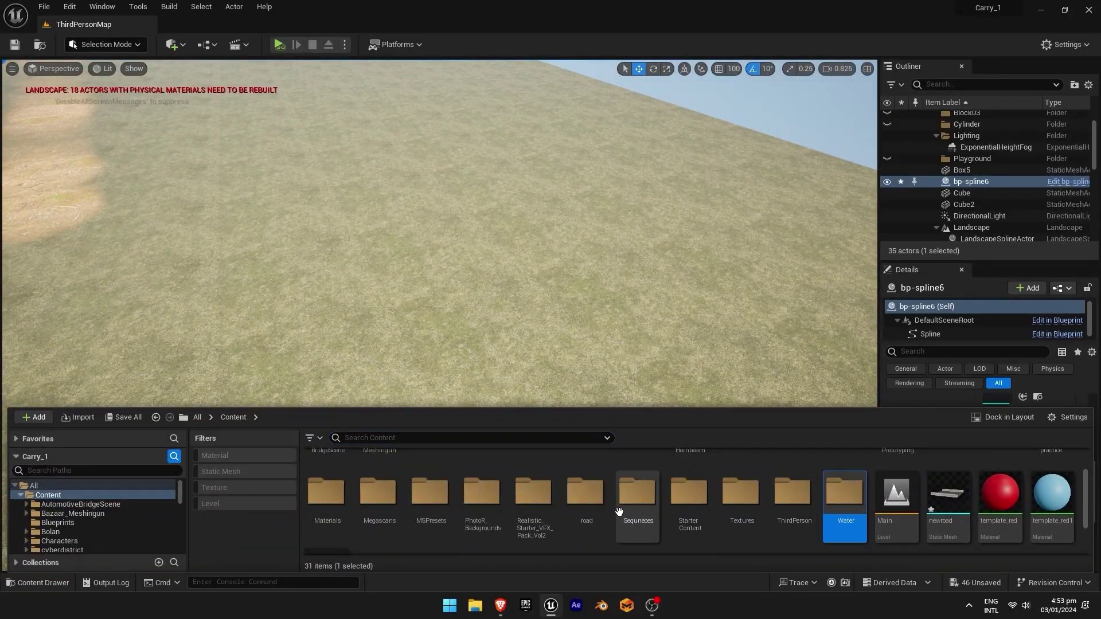
double_click(591, 506)
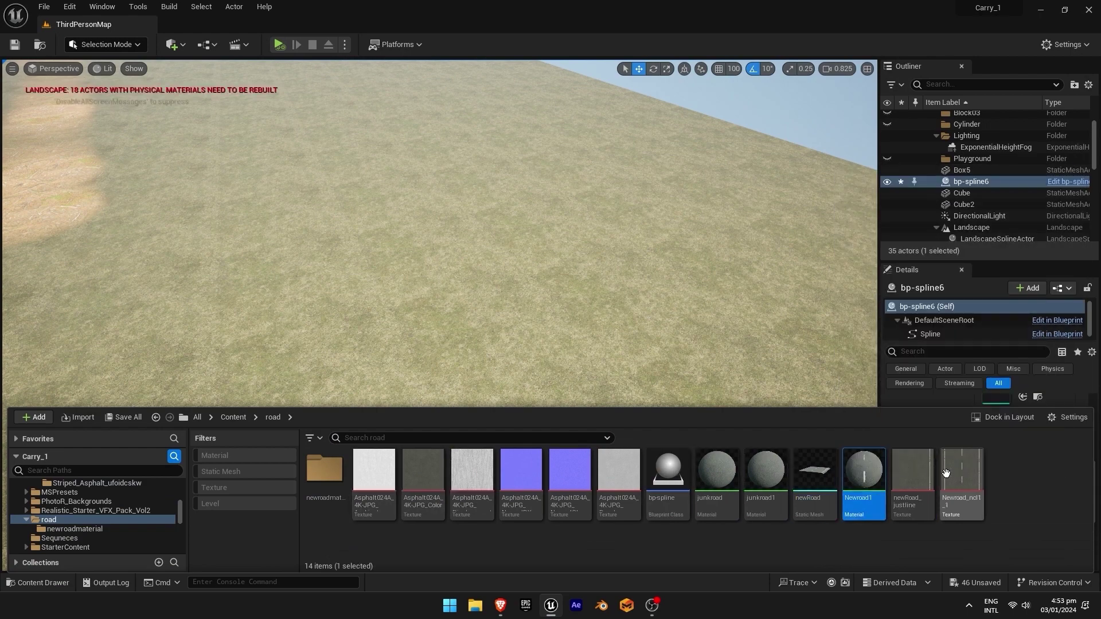
left_click(830, 477)
- Switch the editor to Landscape mode and activate the Splines tool for managing the landscape
right_click_drag(573, 298, 545, 253)
right_click_drag(459, 264, 444, 257)
left_click(124, 50)
left_click(112, 75)
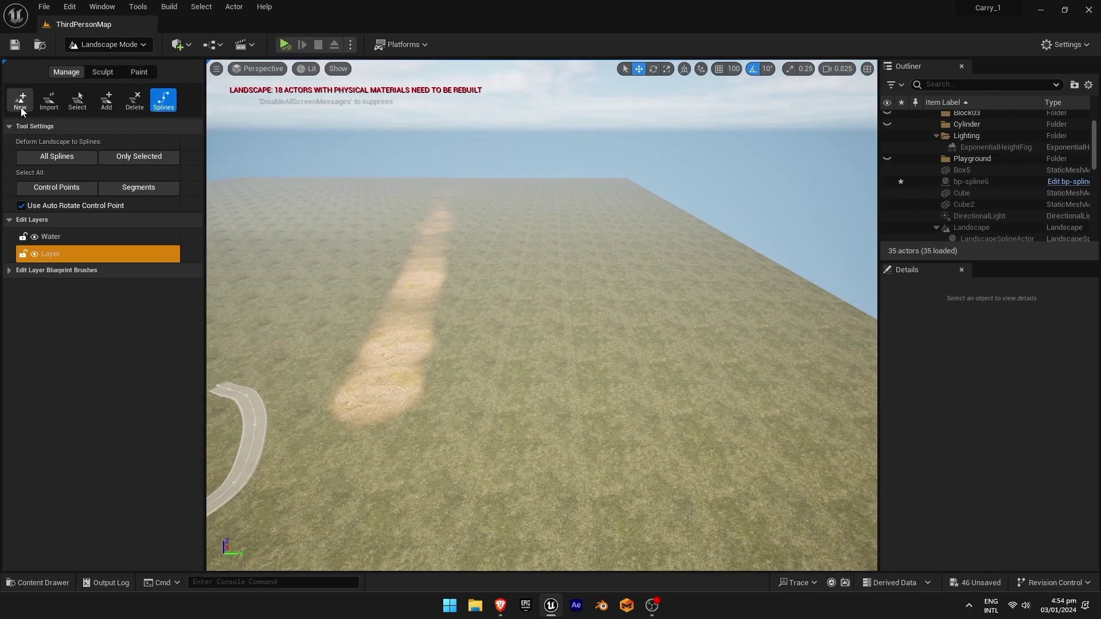
left_click(163, 99)
- Lay out a U-shaped landscape spline with twelve control points across the open grass terrain
right_click_drag(516, 338, 553, 319)
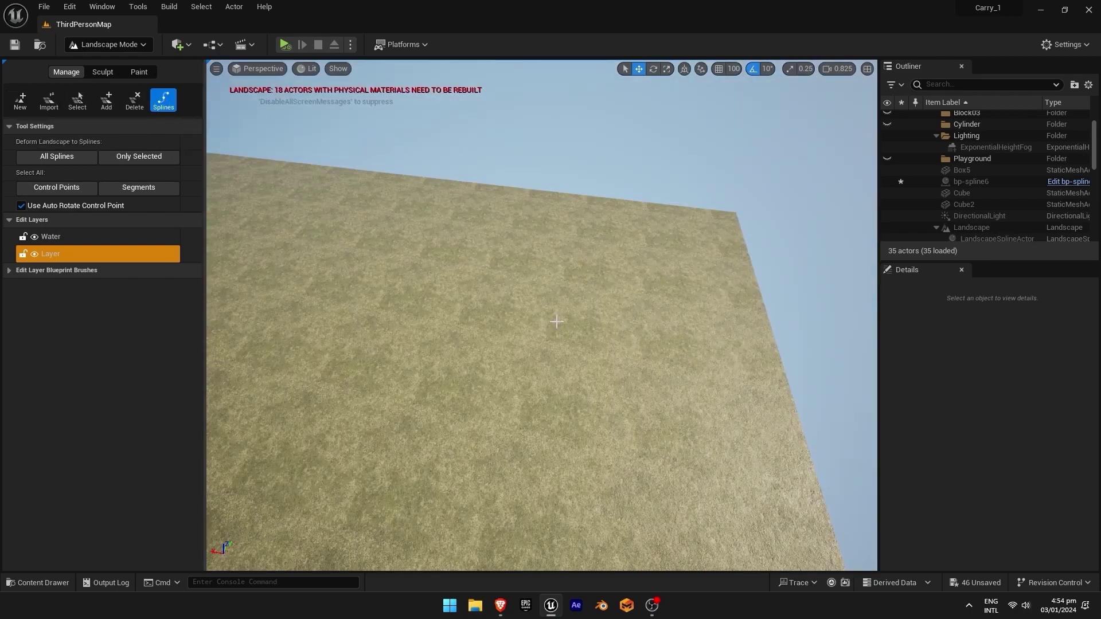
left_click(557, 322, "ctrl")
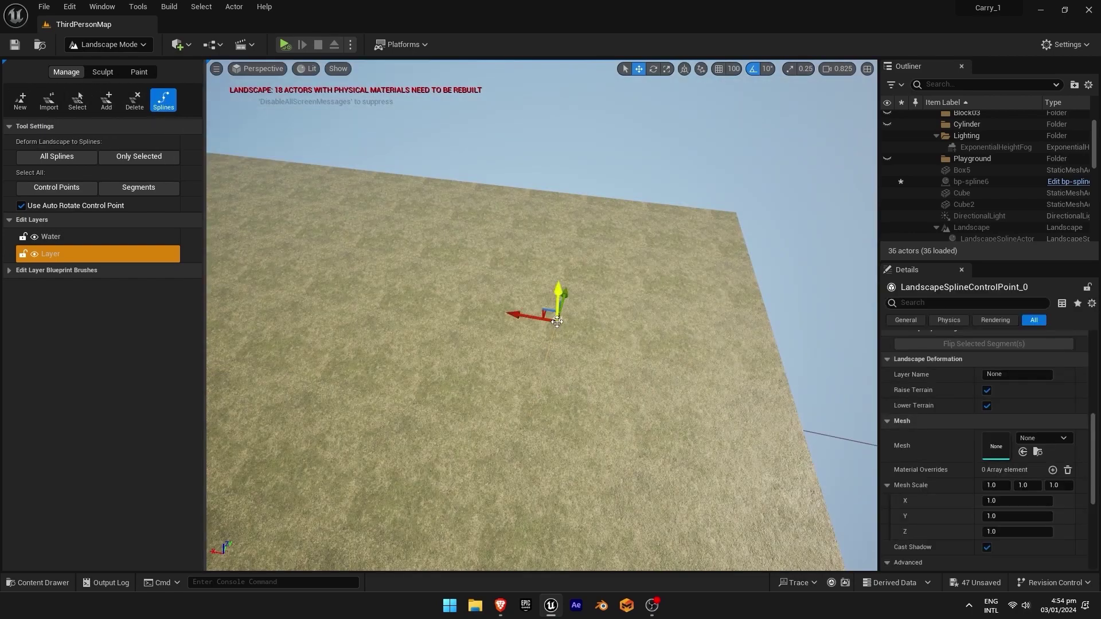
left_click(356, 289, "ctrl")
right_click_drag(355, 289, 246, 275)
right_click_drag(660, 337, 442, 290)
left_click(521, 316, "ctrl")
left_click(498, 292, "ctrl")
left_click(445, 255, "ctrl")
left_click(402, 265, "ctrl")
left_click(370, 302, "ctrl")
left_click(380, 341, "ctrl")
left_click(417, 388, "ctrl")
left_click(494, 415, "ctrl")
left_click(556, 435, "ctrl")
left_click(592, 474, "ctrl")
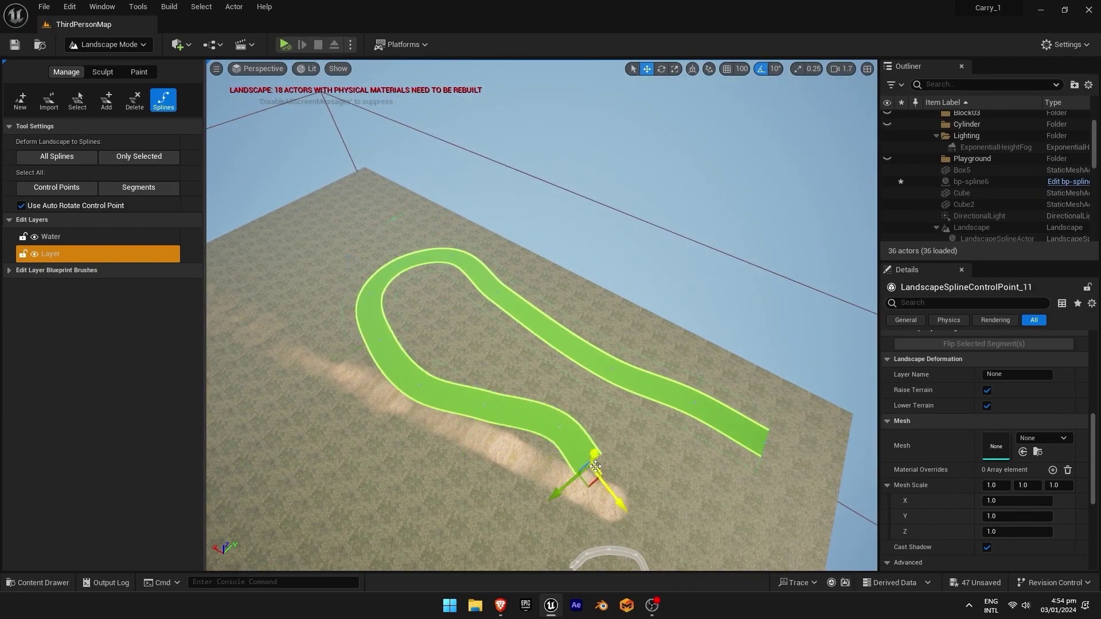
- Select all connected segments of the spline and assign the newRoad static mesh to a new spline mesh element
right_click_drag(592, 474, 527, 401)
right_click_drag(567, 450, 559, 452)
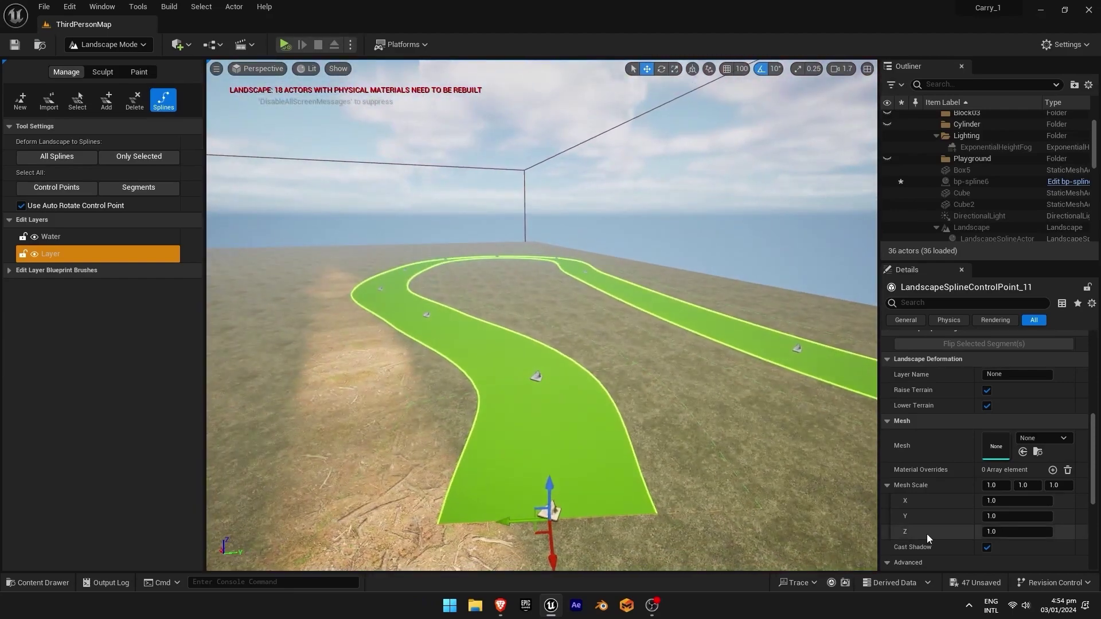
scroll(979, 469, "up", 5)
scroll(978, 476, "up", 3)
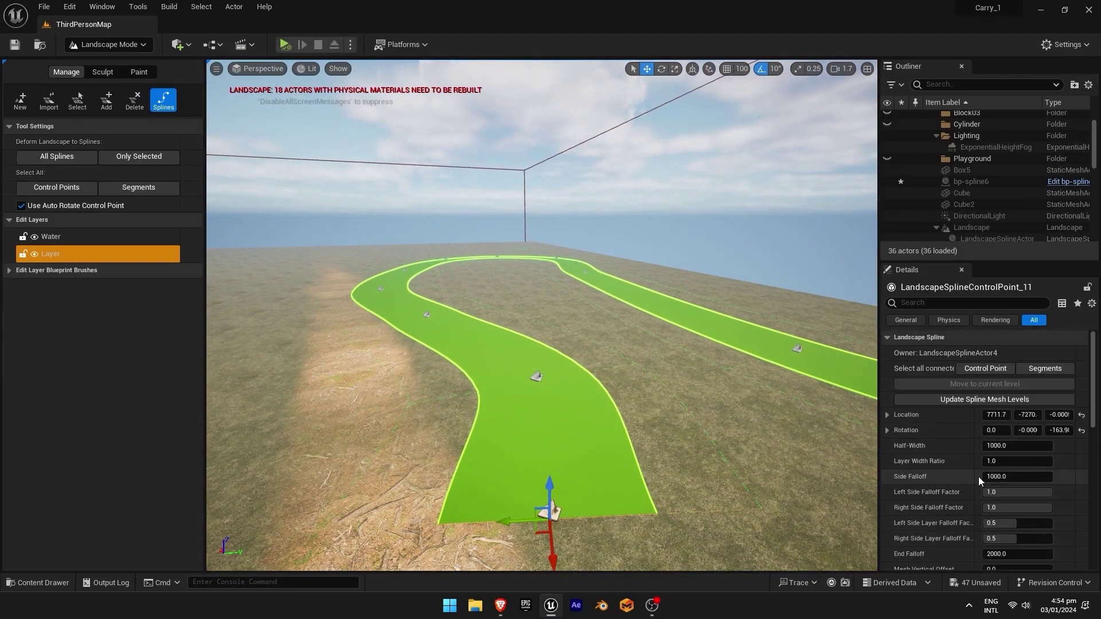
left_click(1024, 370)
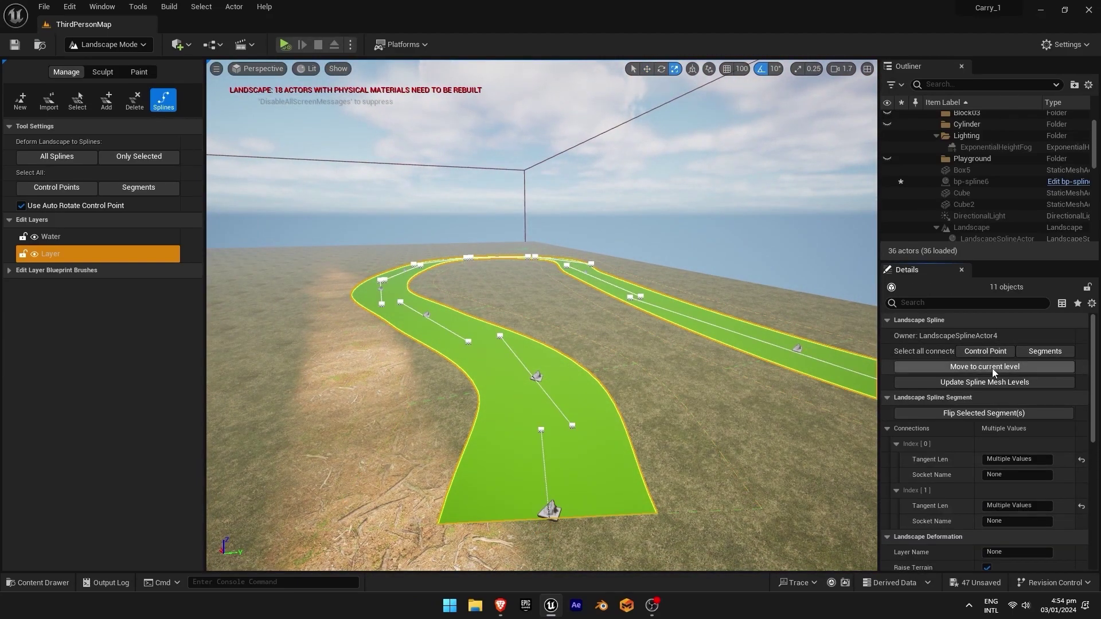
scroll(1016, 446, "down", 5)
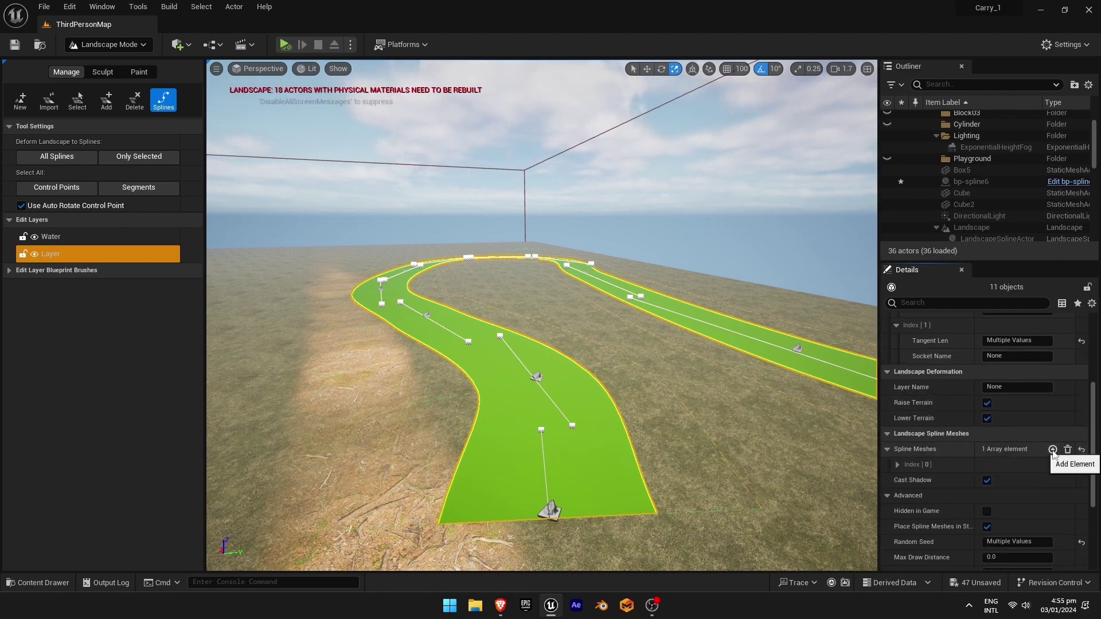
left_click(897, 465)
left_click_drag(815, 481, 999, 363)
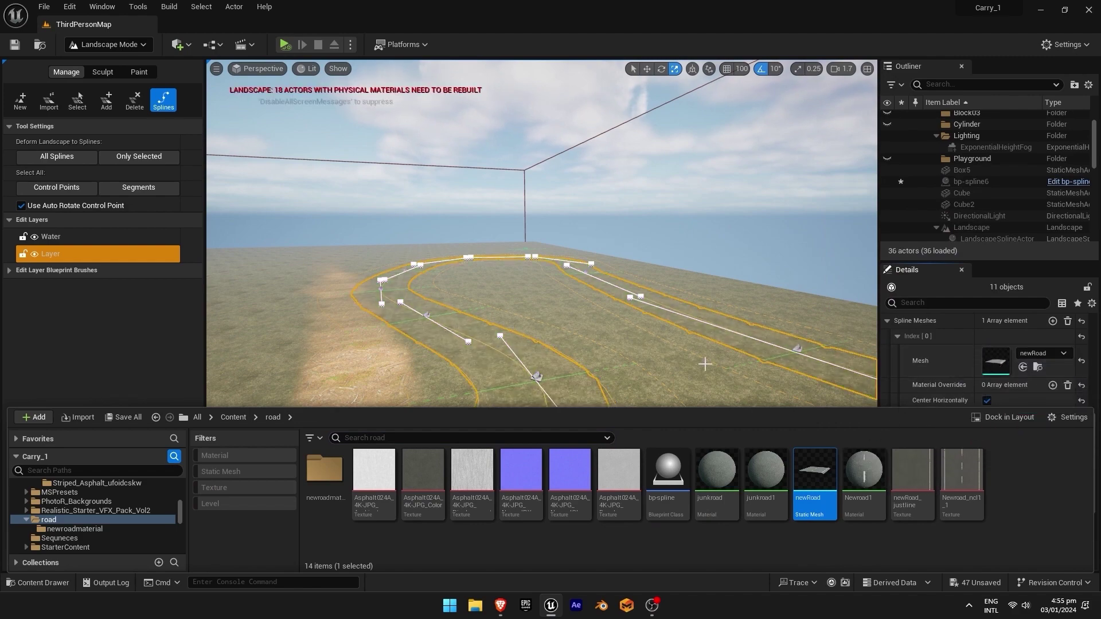
- Select all connected control points of the spline and set their Mesh Vertical Offset to 10
key("w")
right_click_drag(700, 363, 746, 436)
key("s")
key("w")
key("s")
left_click_drag(656, 224, 654, 218)
scroll(1023, 400, "up", 5)
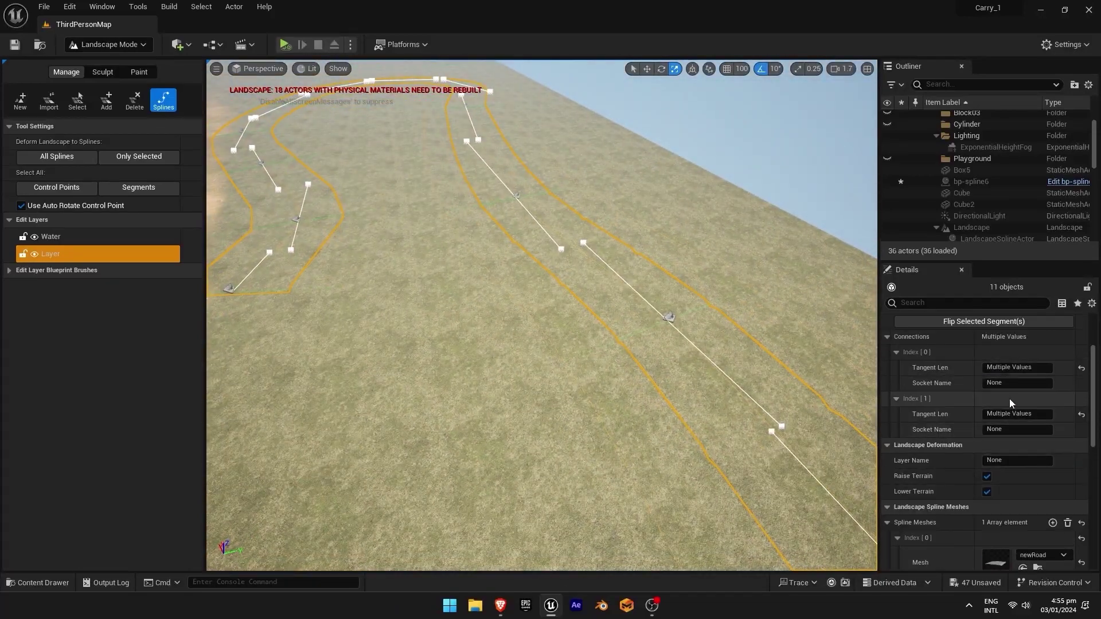
scroll(1010, 398, "up", 3)
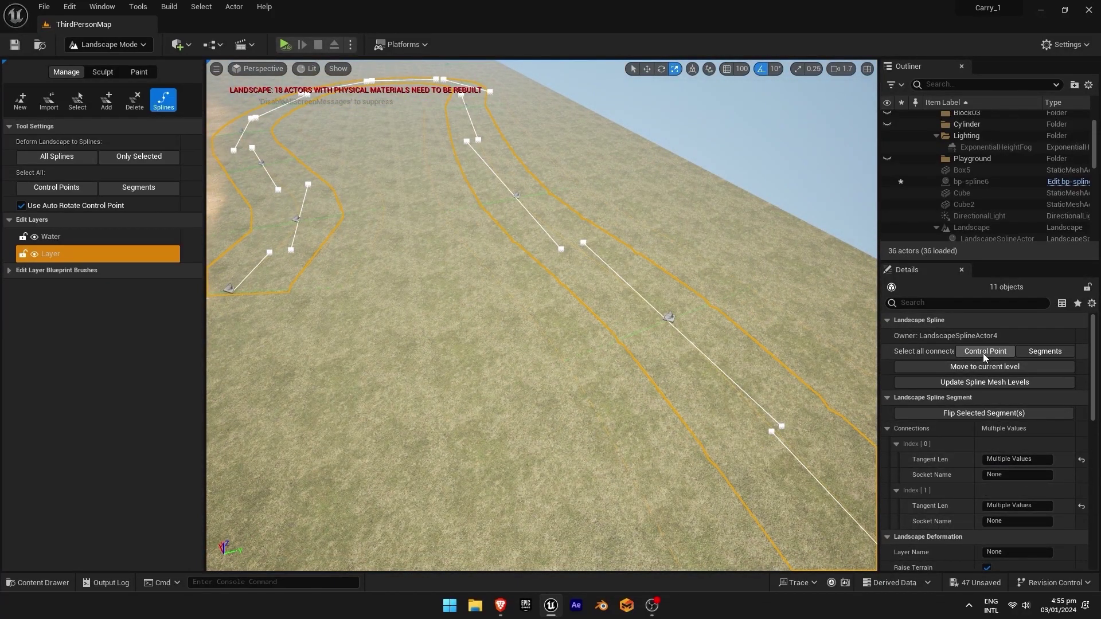
left_click(983, 354)
scroll(984, 427, "down", 2)
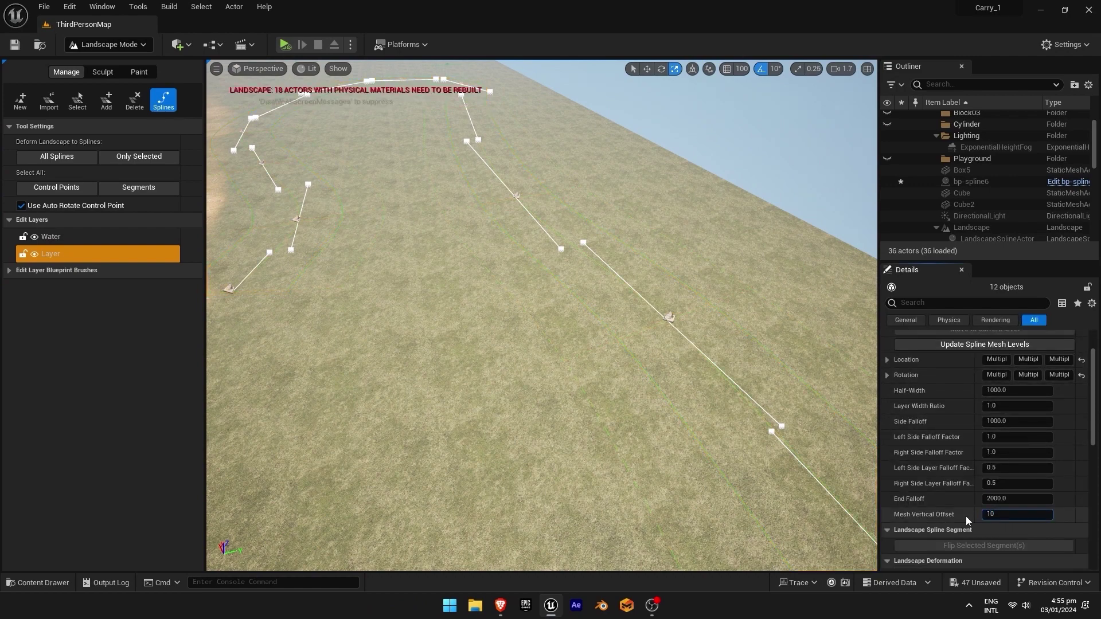
key("Return")
- Select all connected spline segments and set the Forward Axis of the newRoad spline mesh to Y
right_click_drag(542, 315, 648, 401)
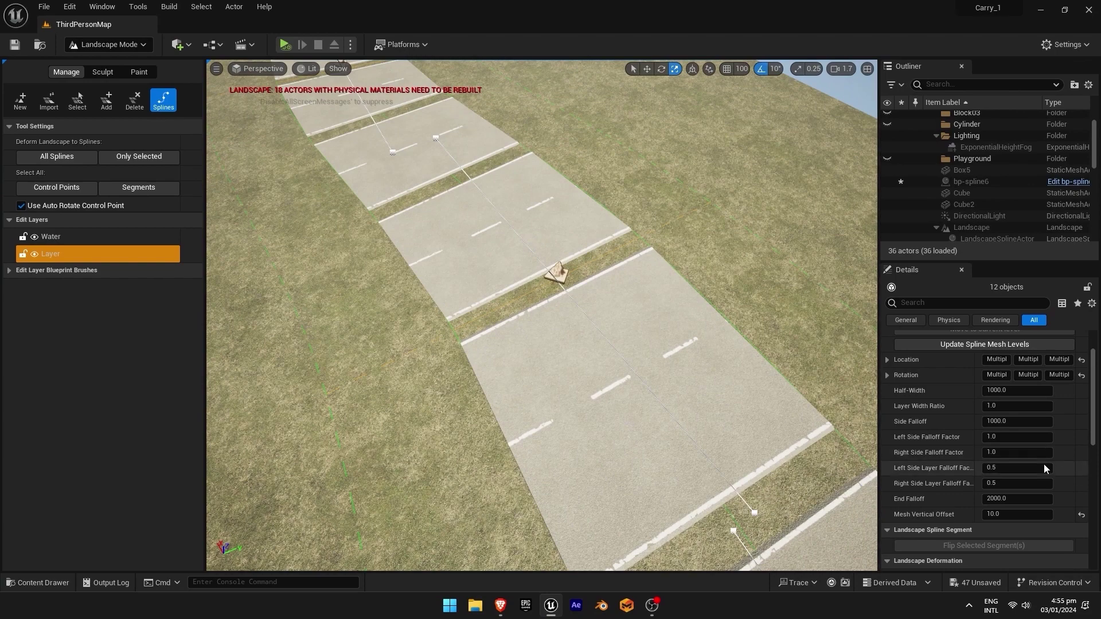
scroll(1027, 473, "down", 8)
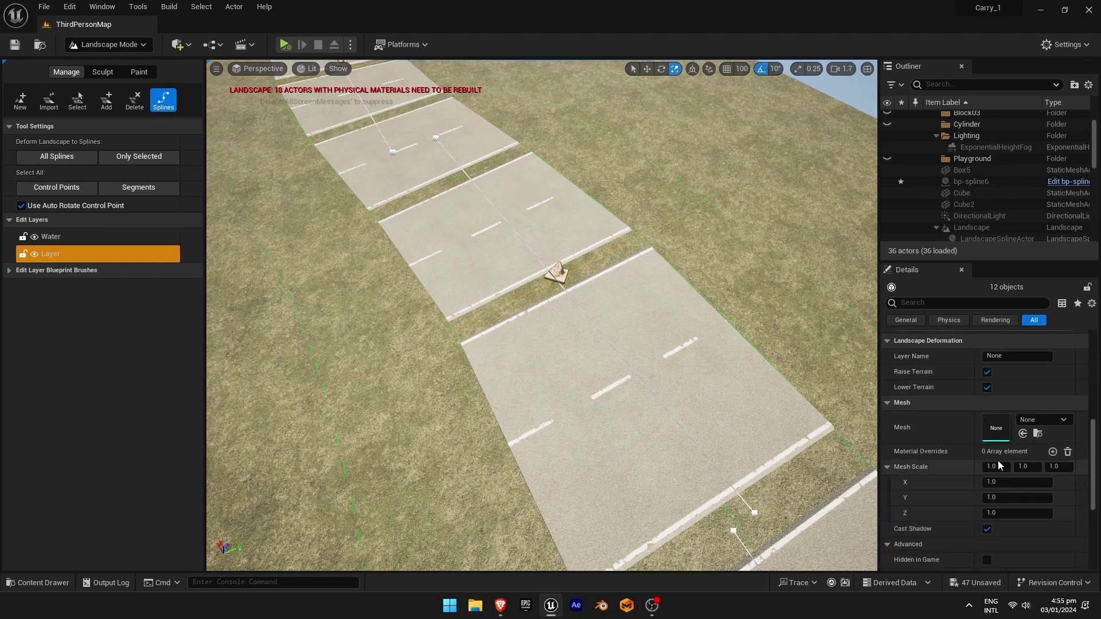
scroll(1022, 446, "up", 10)
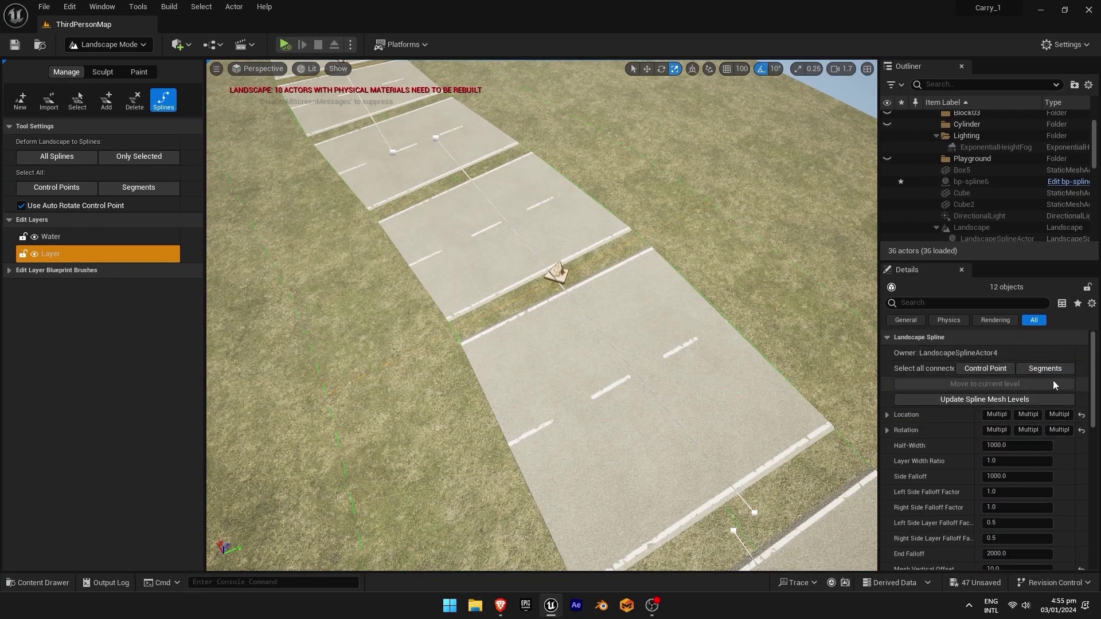
left_click(1052, 373)
scroll(1016, 442, "down", 8)
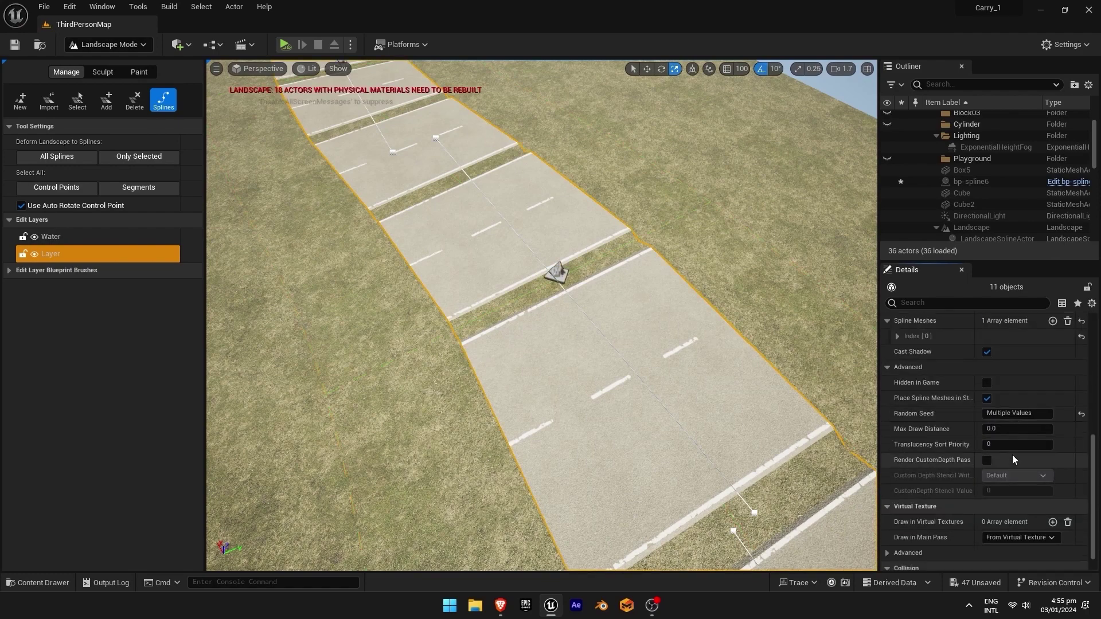
scroll(974, 424, "up", 4)
left_click(897, 424)
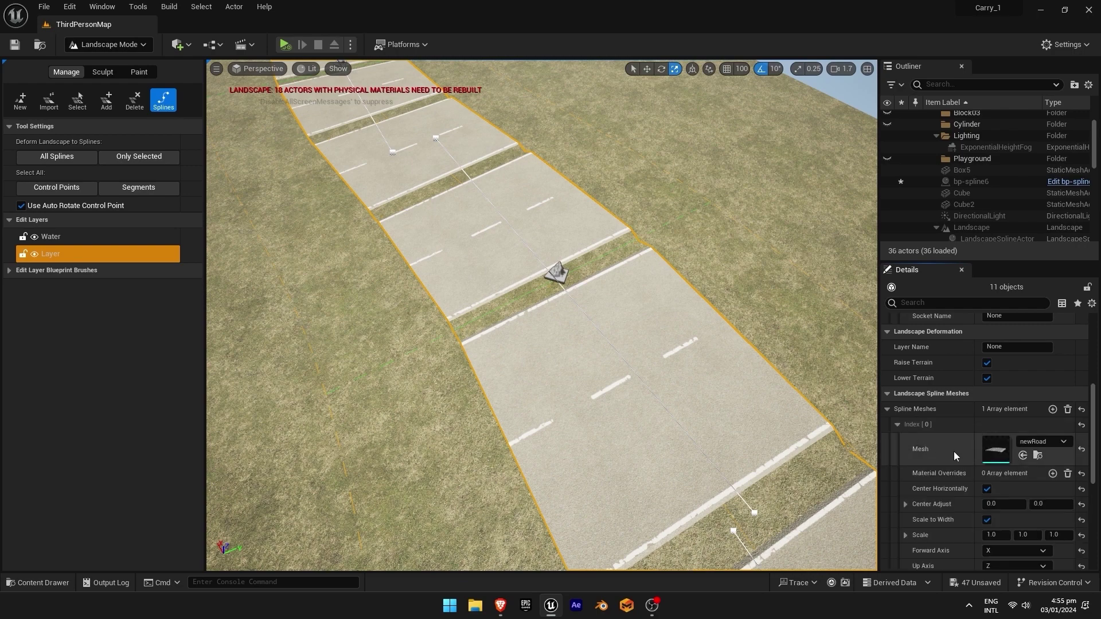
scroll(1010, 466, "down", 1)
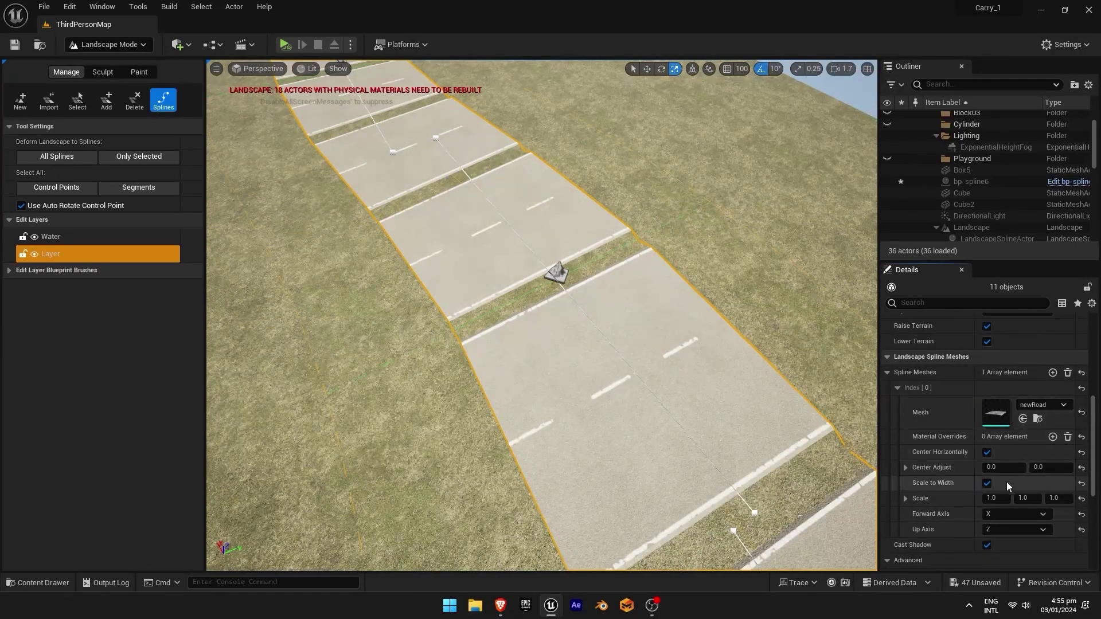
scroll(1004, 486, "down", 1)
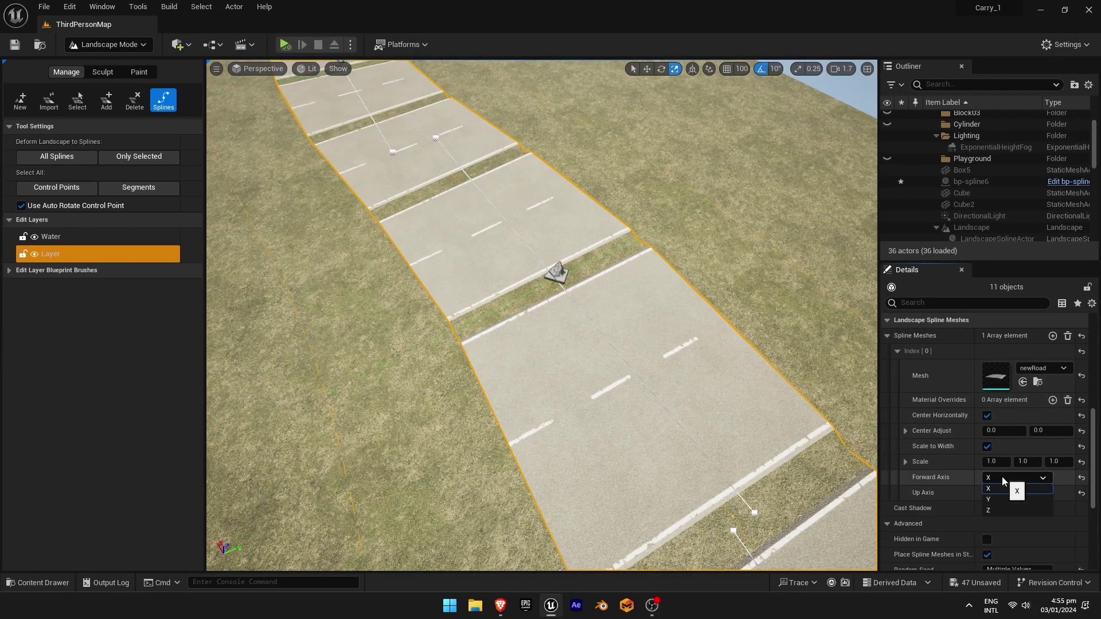
left_click(996, 499)
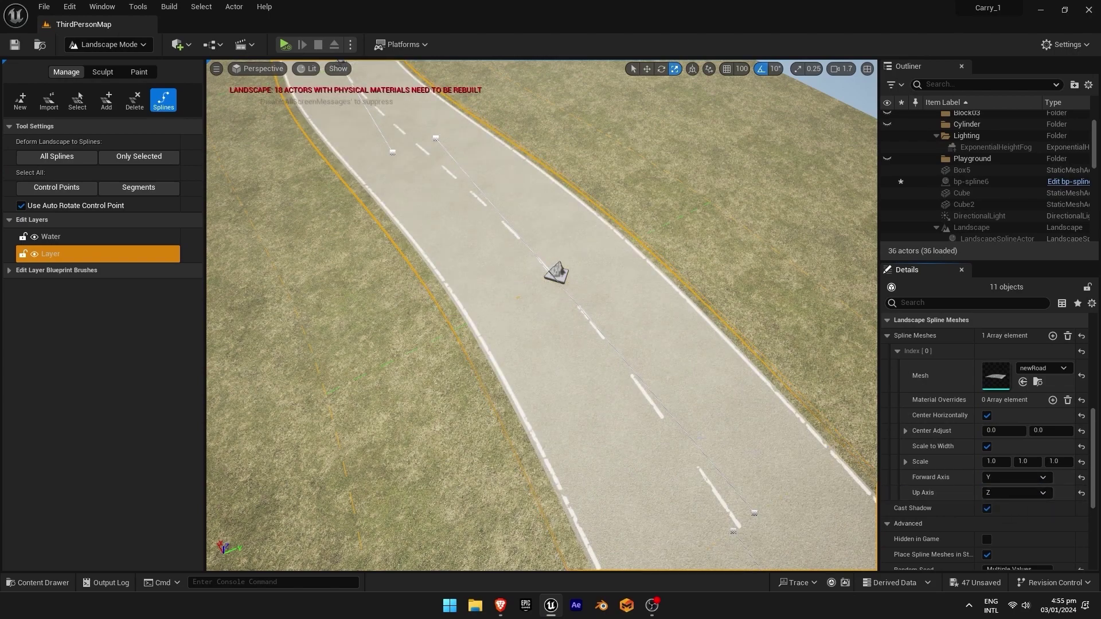
- Branch a new control point off the outer side of the road's bend and turn its tangent to face the road
right_click_drag(541, 315, 390, 258)
right_click_drag(545, 330, 547, 327)
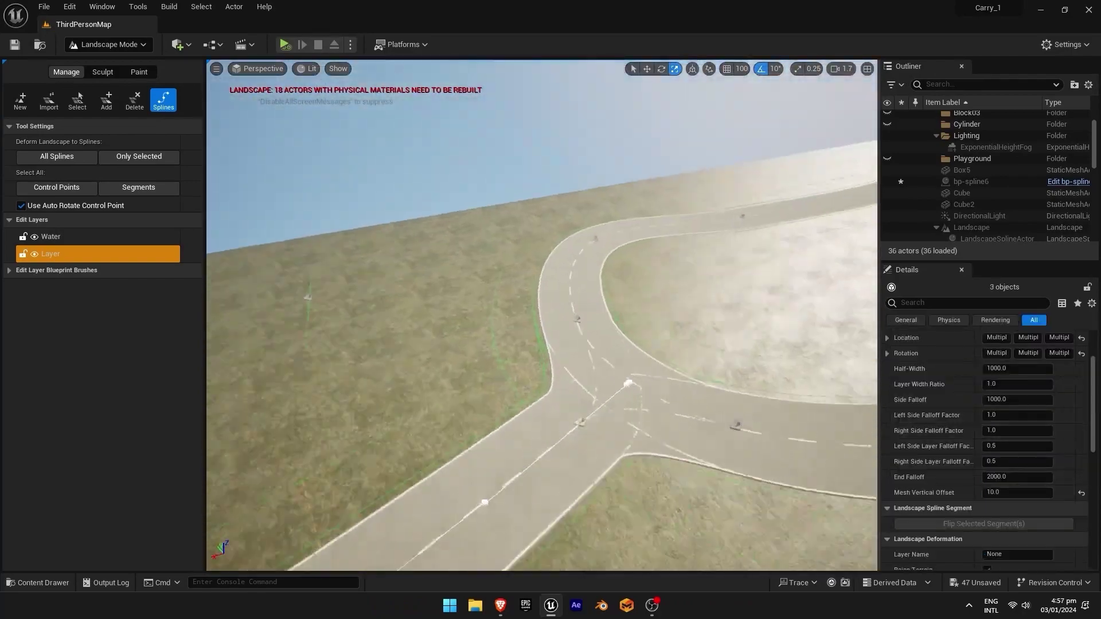
right_click_drag(547, 327, 367, 298)
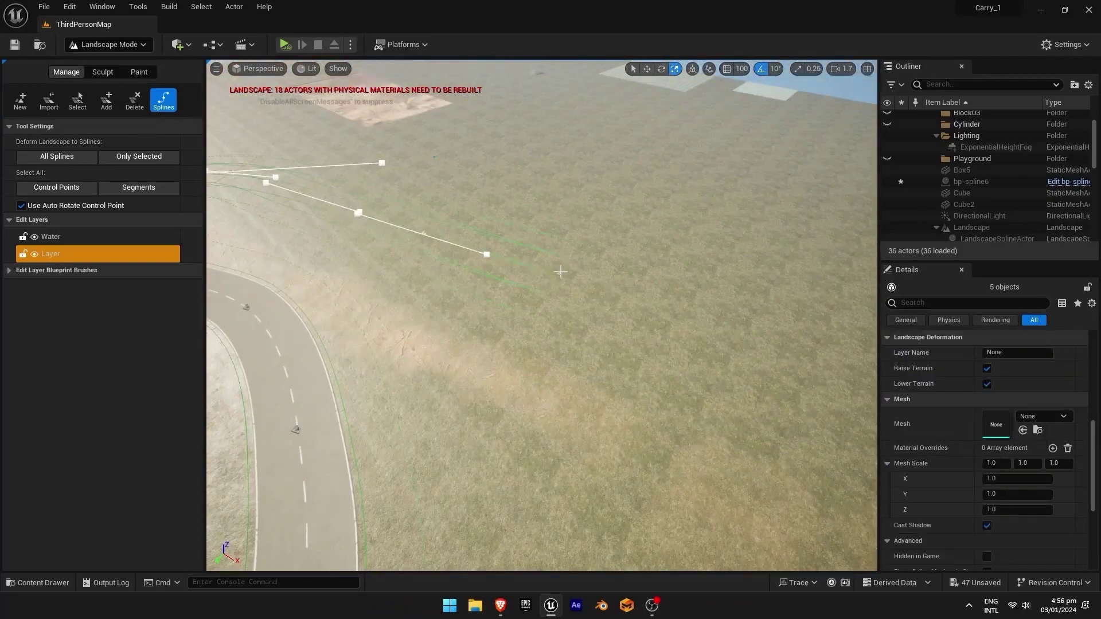
scroll(984, 388, "up", 5)
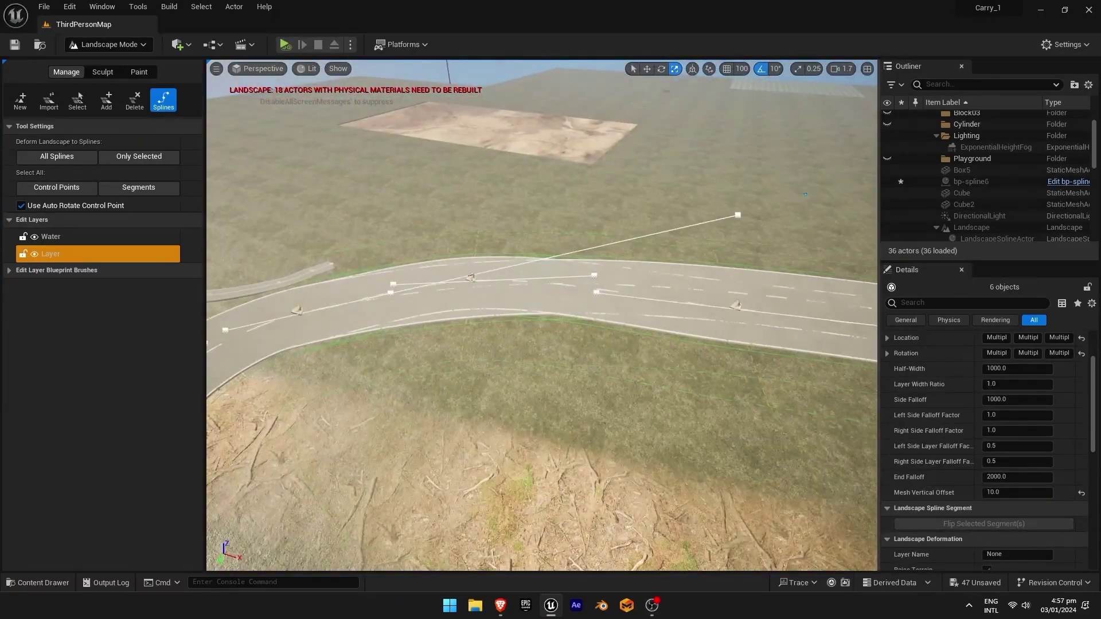
left_click(487, 266)
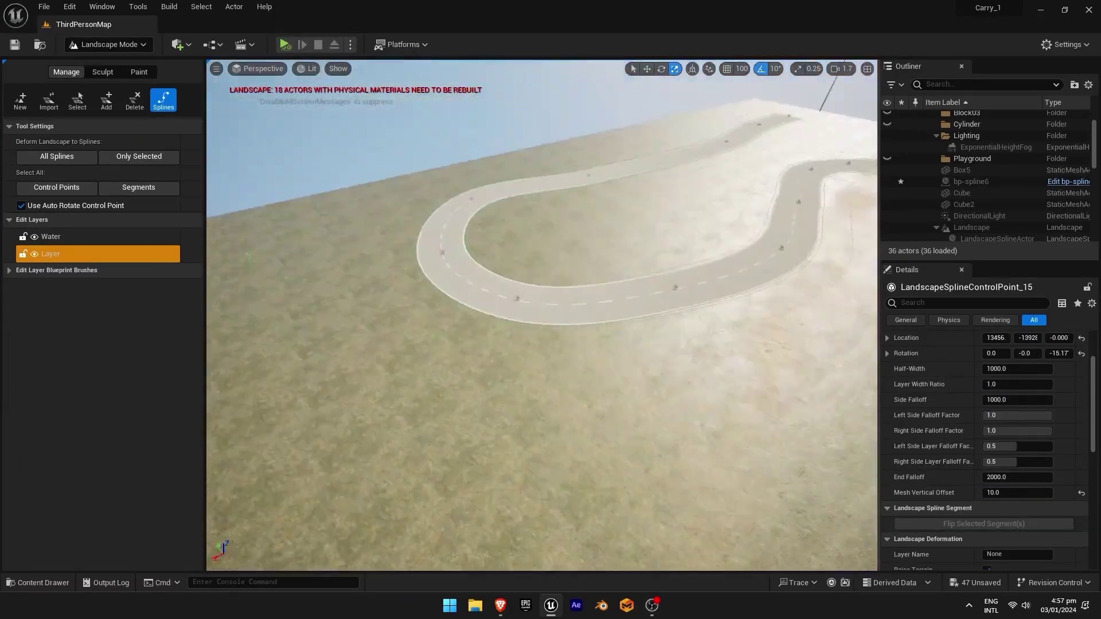
right_click_drag(542, 315, 665, 350)
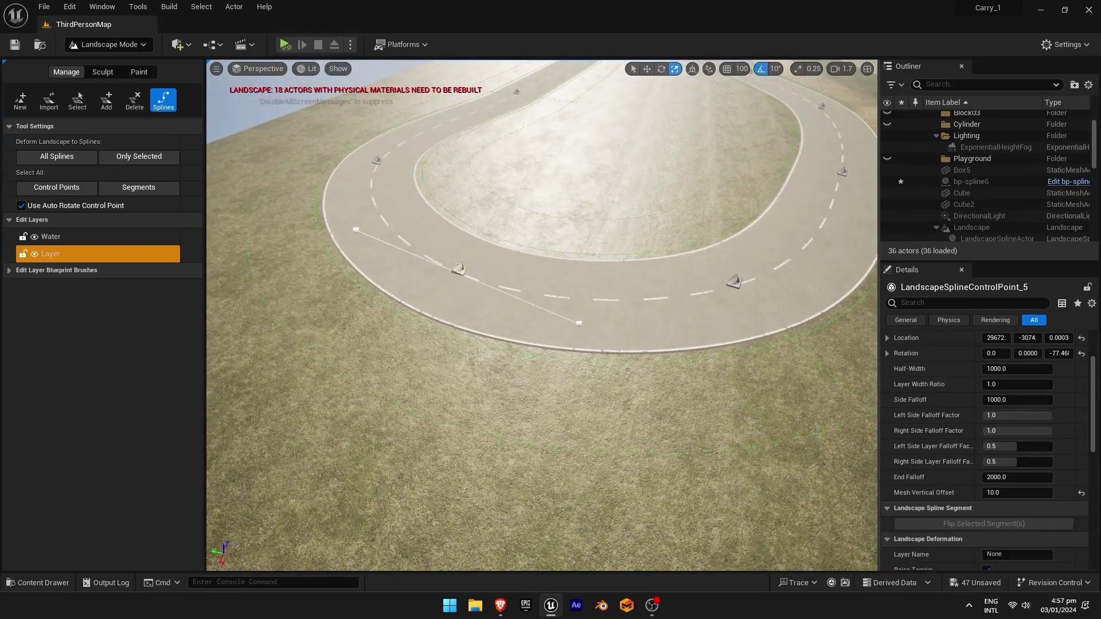
left_click(611, 408, "ctrl")
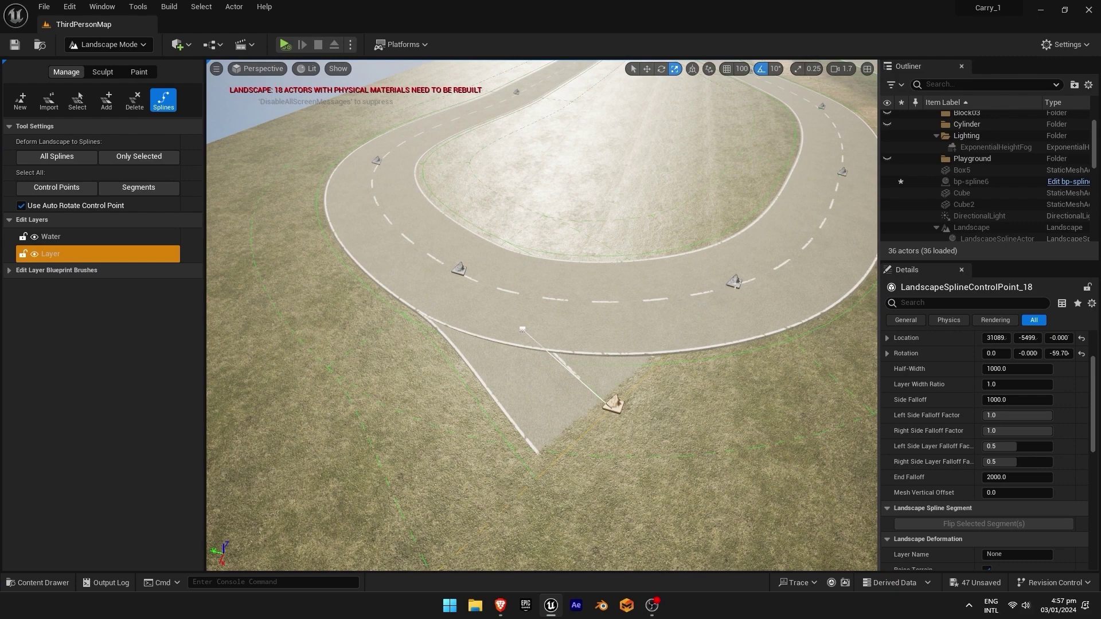
left_click_drag(522, 329, 600, 310)
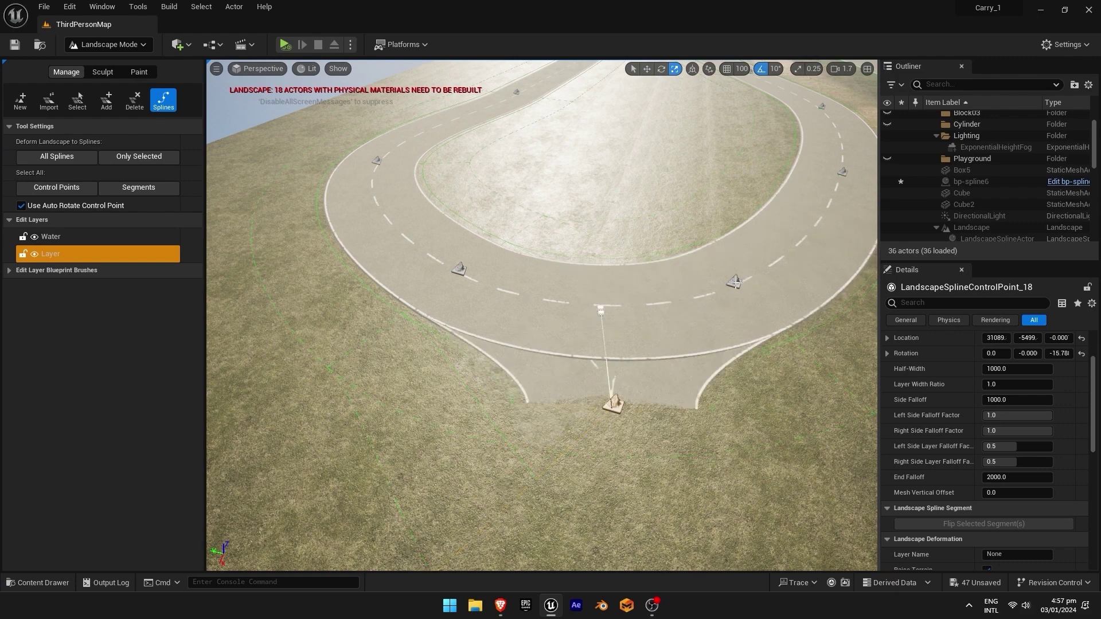
- Extend the side road with two more control points and set the Mesh Vertical Offset of its three control points to 10
right_click_drag(612, 407, 562, 390)
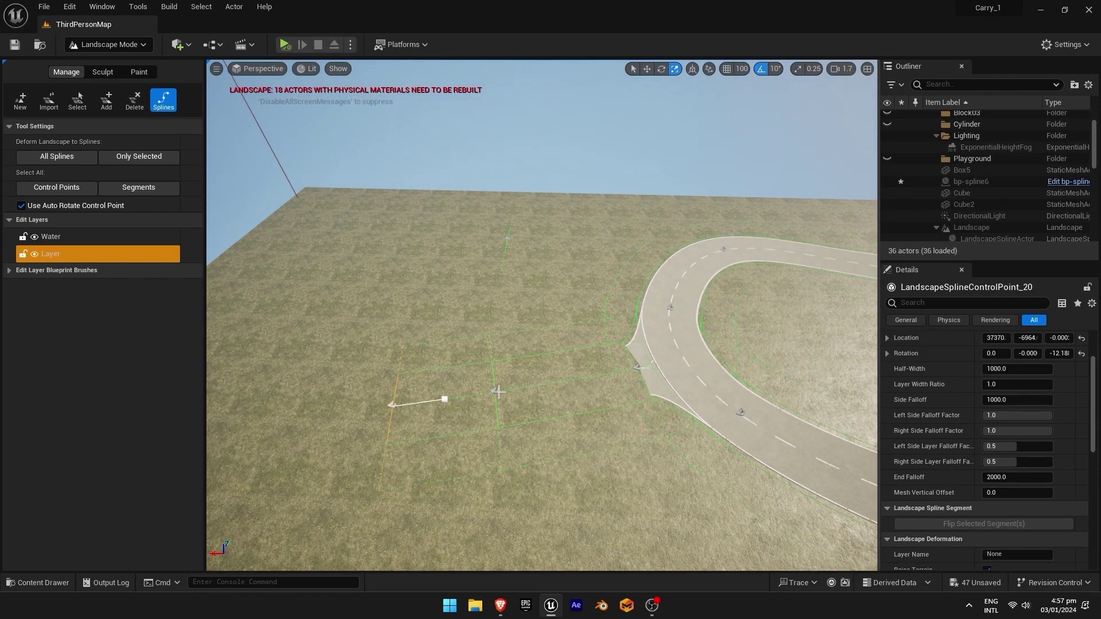
left_click(638, 370, "ctrl")
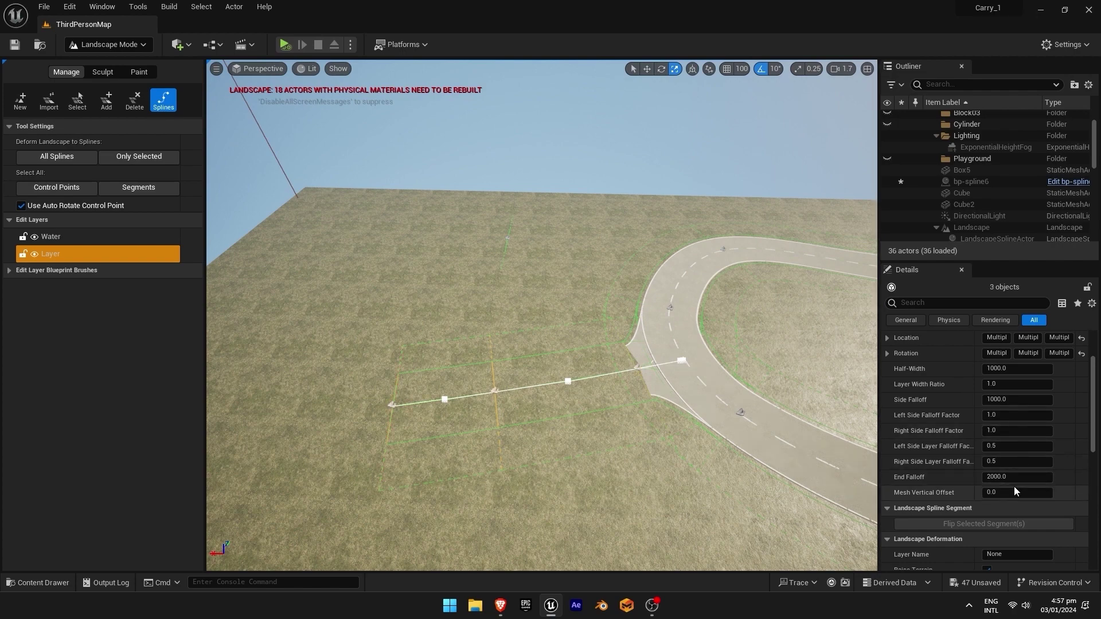
type("10")
key("Return")
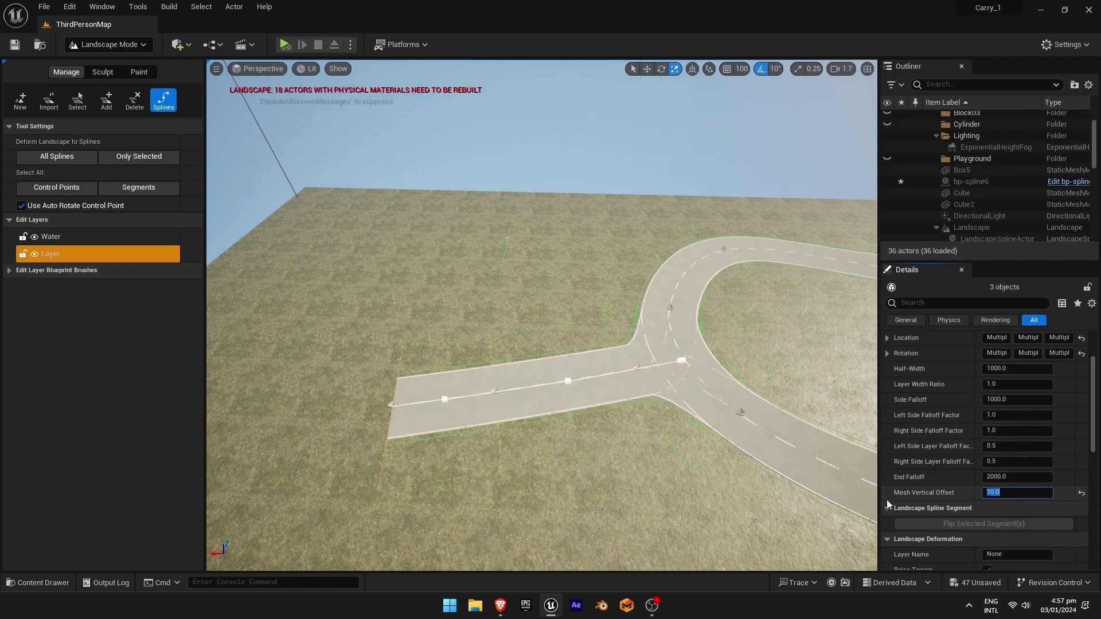
- Open the Newroad1 material from the road folder and examine its texture nodes
key("w")
right_click_drag(625, 460, 716, 493)
key("s")
key("w")
right_click_drag(596, 444, 597, 444)
right_click_drag(675, 474, 675, 473)
key("ctrl+space")
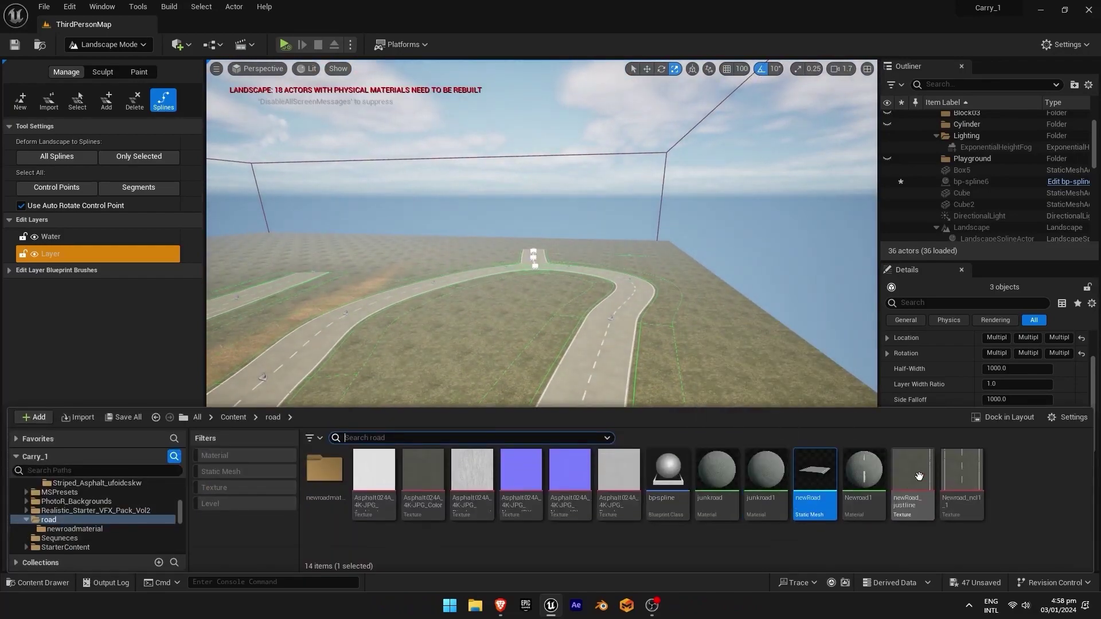
double_click(857, 476)
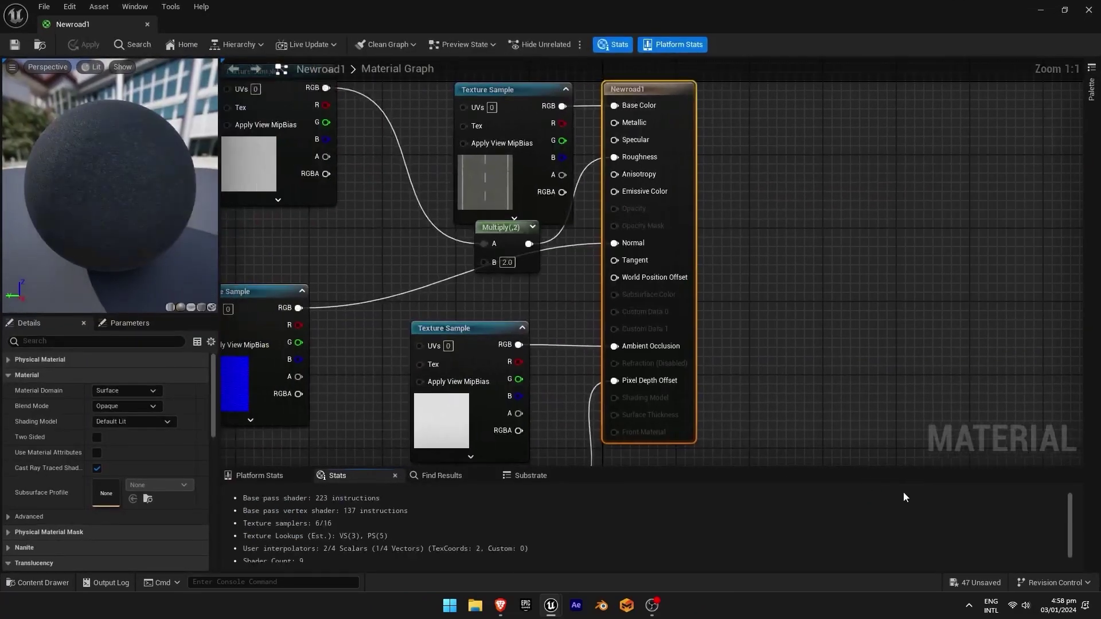
right_click_drag(527, 329, 651, 343)
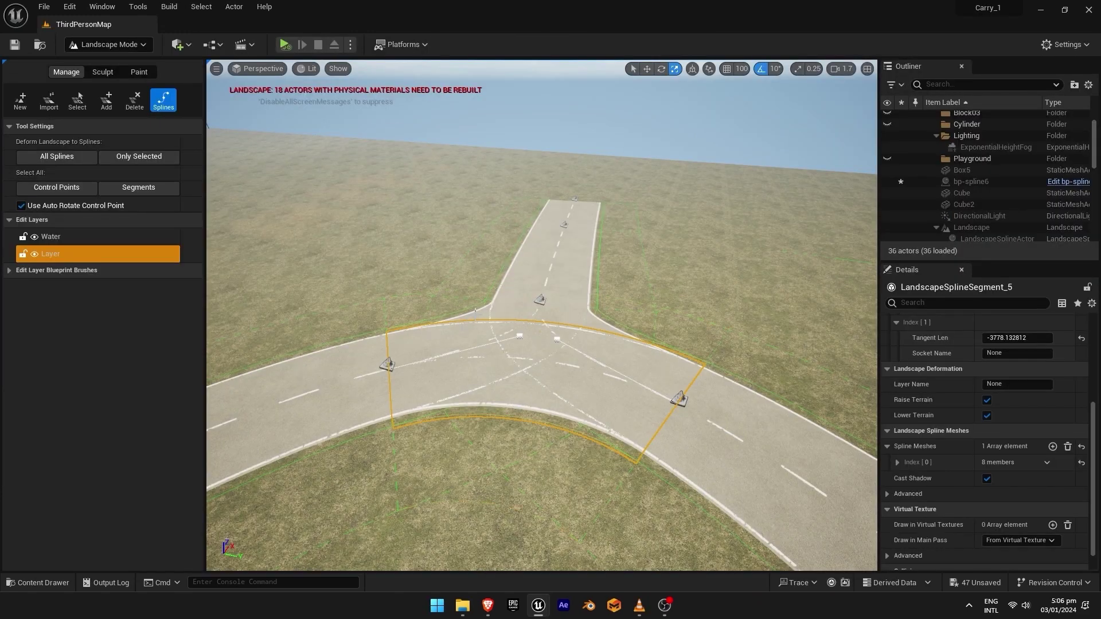
- Select the three spline segments forming the junction and inspect the junkroad1 material and the newRoad_justline texture
left_click(525, 316, "shift")
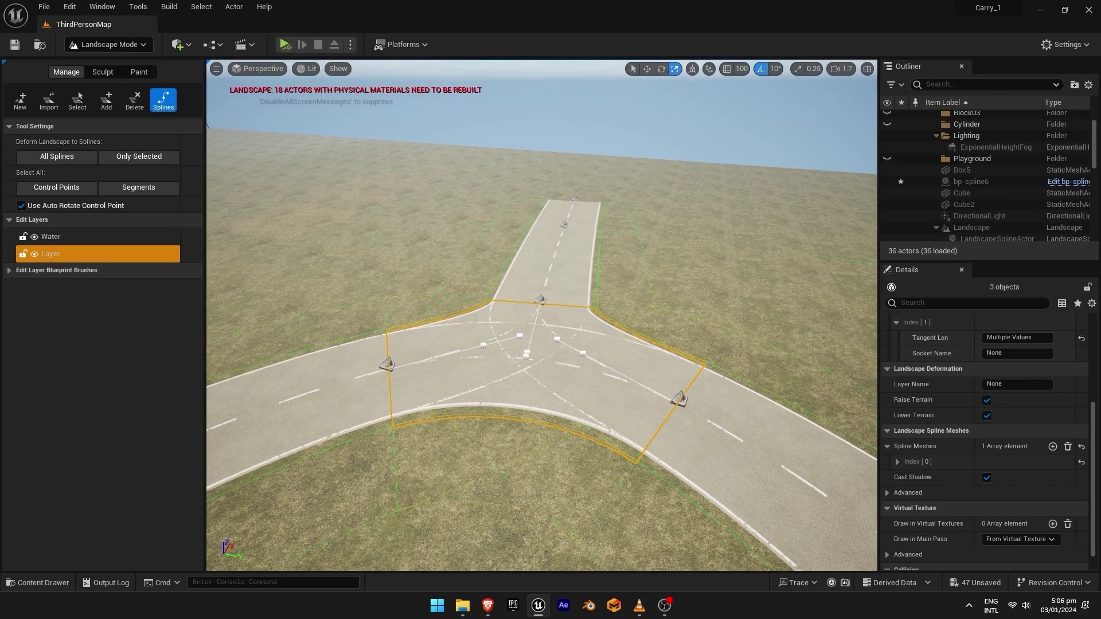
mouse_move(582, 349)
right_mouse_down()
mouse_move(582, 338)
mouse_move(582, 390)
mouse_move(582, 367)
right_mouse_up()
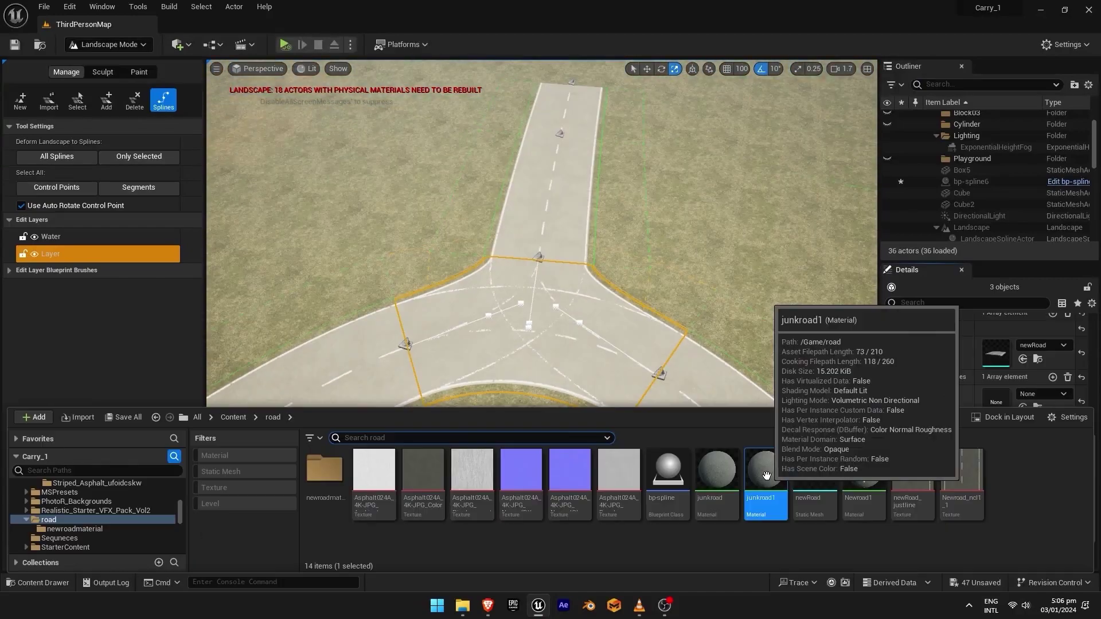
double_click(766, 476)
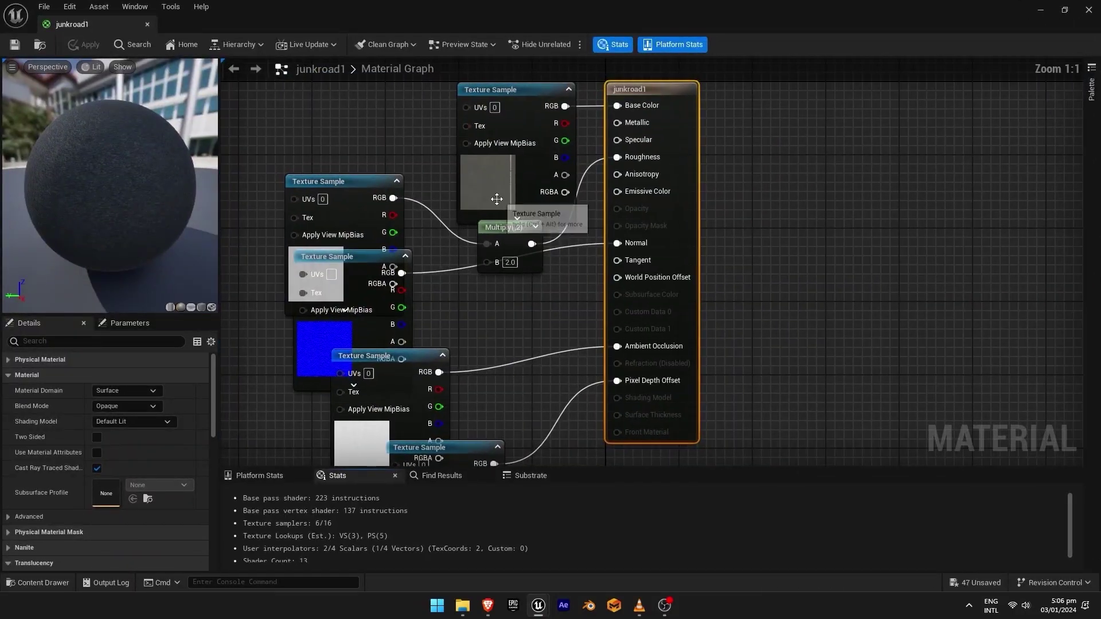
key("ctrl+space")
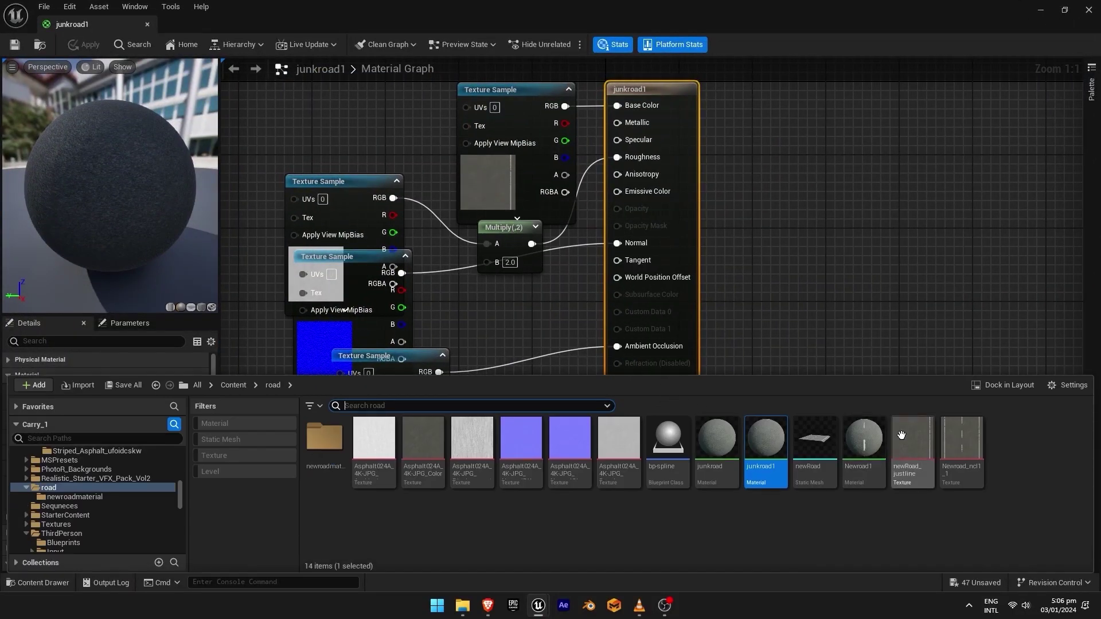
double_click(904, 432)
scroll(546, 293, "down", 1)
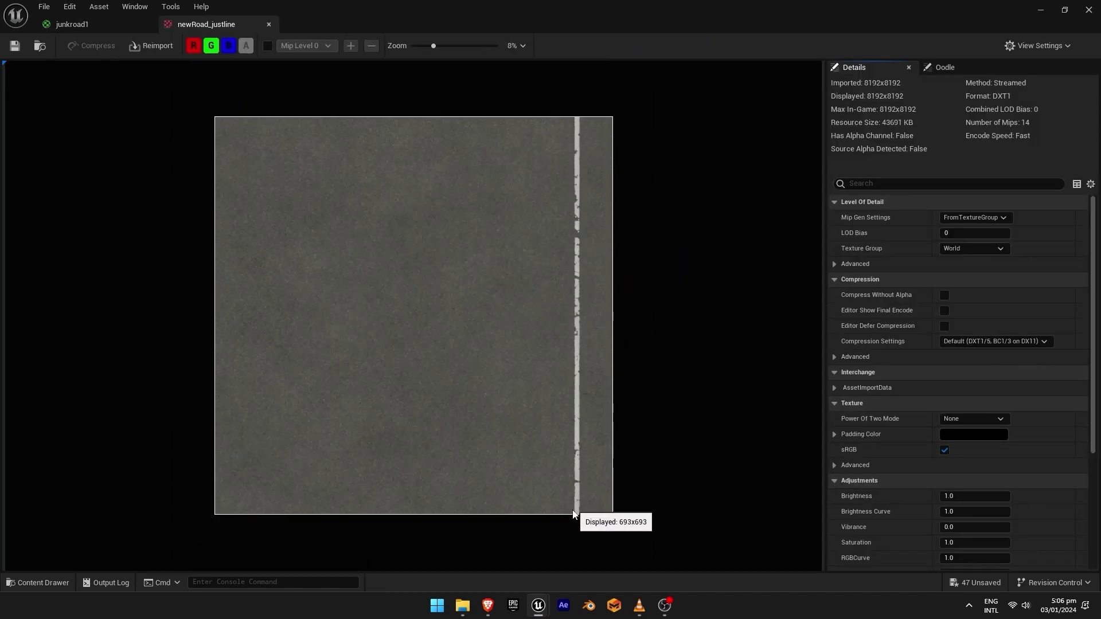
left_click(1088, 11)
- Add a material override to the selected junction segments' spline mesh and assign the junkroad1 material to it
left_click(897, 328)
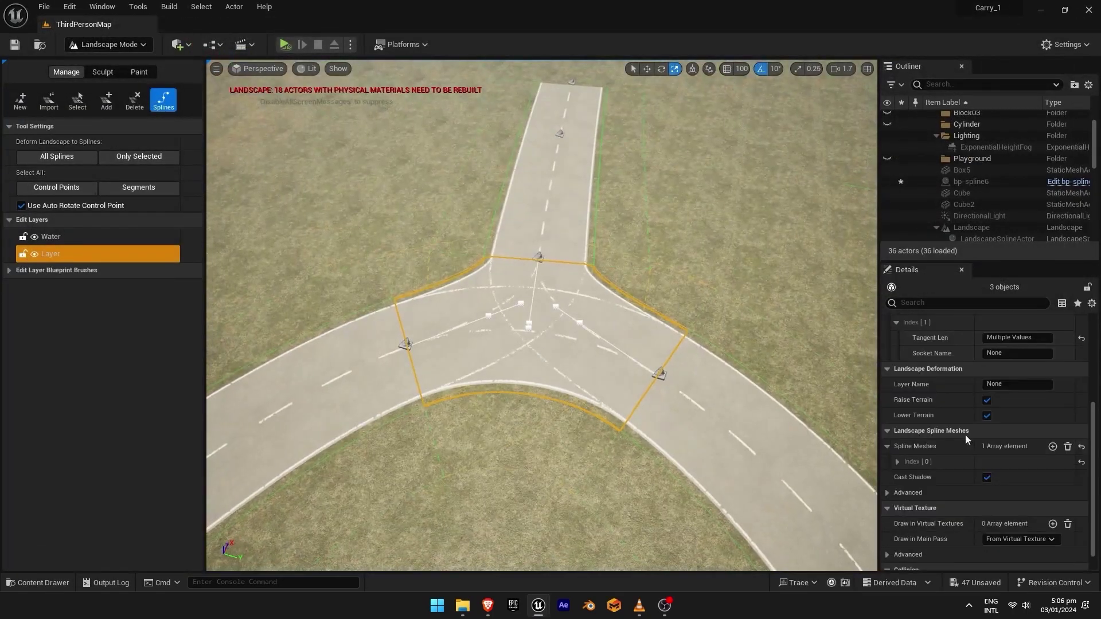
scroll(1005, 429, "up", 1)
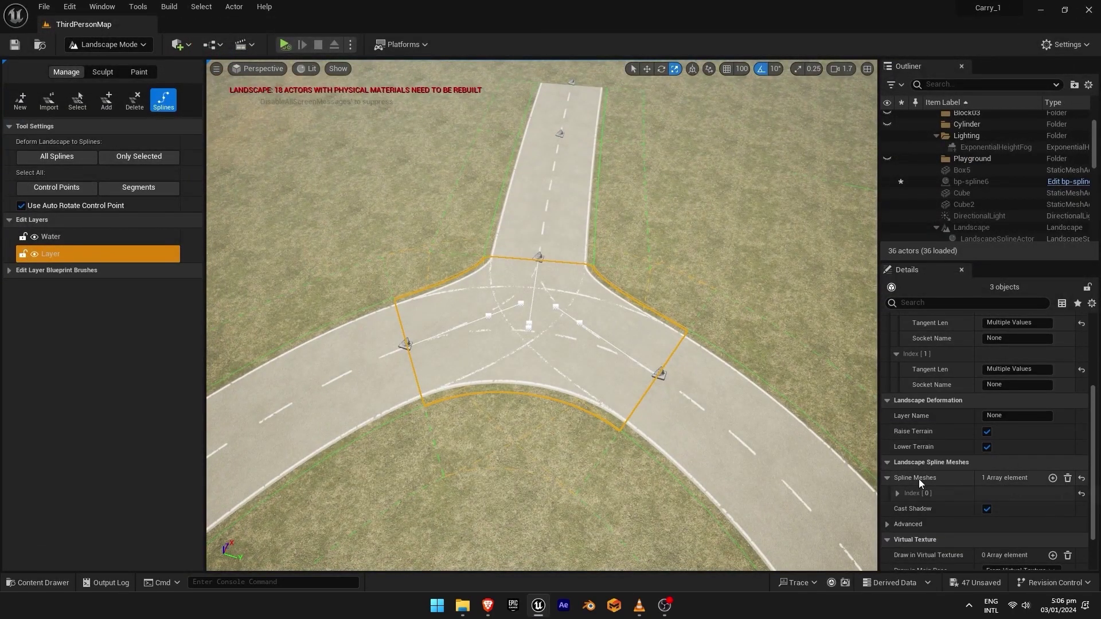
left_click(896, 494)
scroll(909, 494, "down", 1)
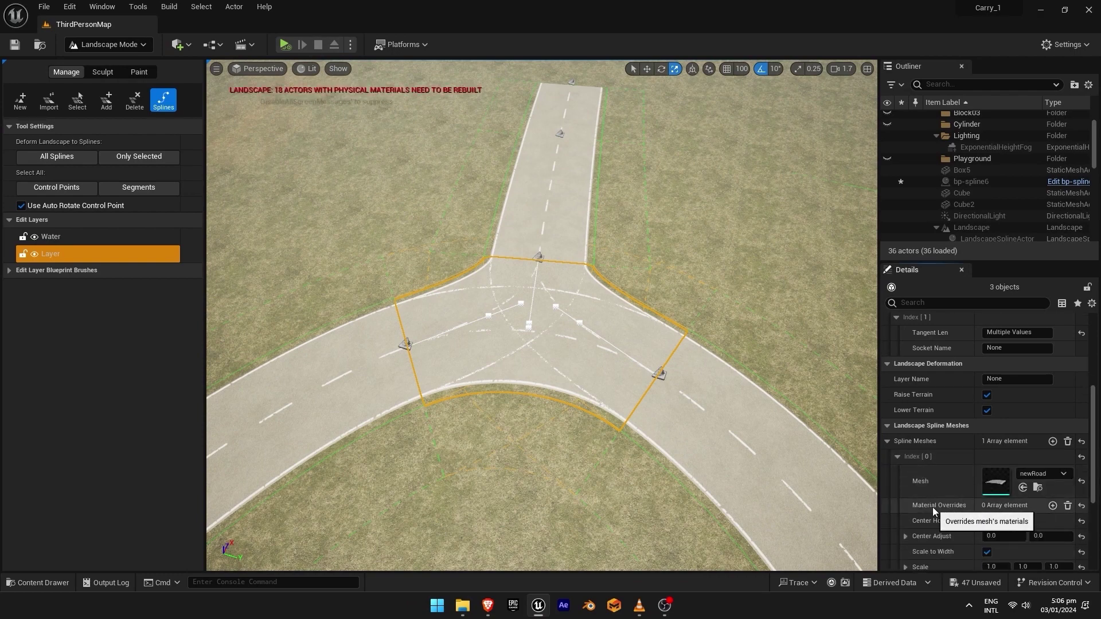
left_click(1053, 508)
key("ctrl+space")
left_click_drag(765, 476, 996, 366)
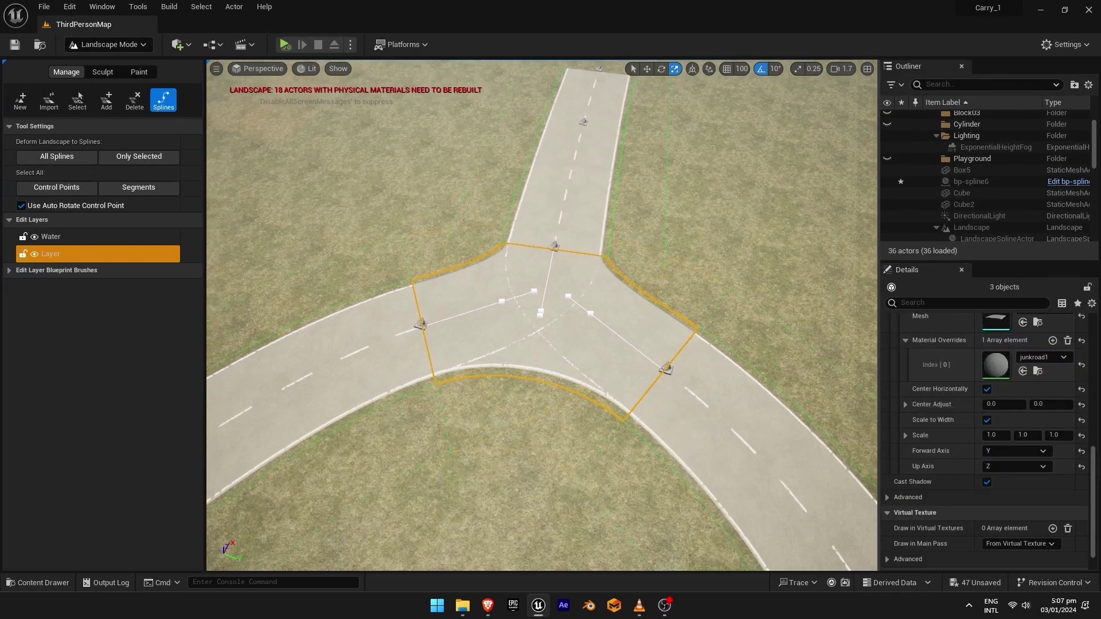
- Select only the junction segment curving from the left part of the road into the side road and set its mesh X scale to -1
key("w")
right_click_drag(542, 315, 570, 275)
scroll(542, 316, "down", 4)
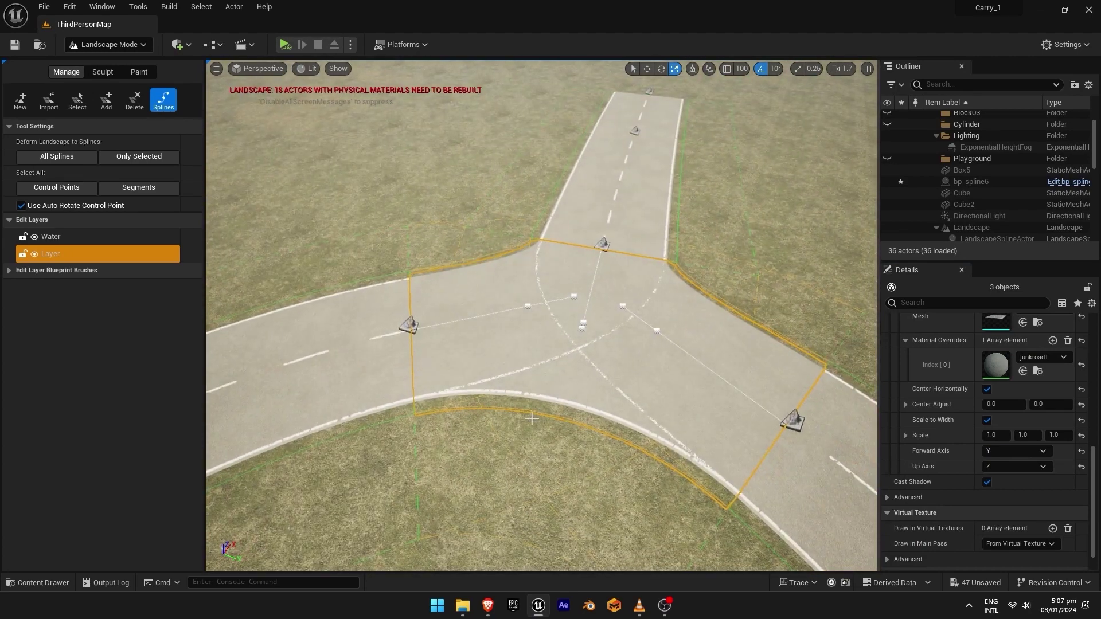
left_click(526, 374)
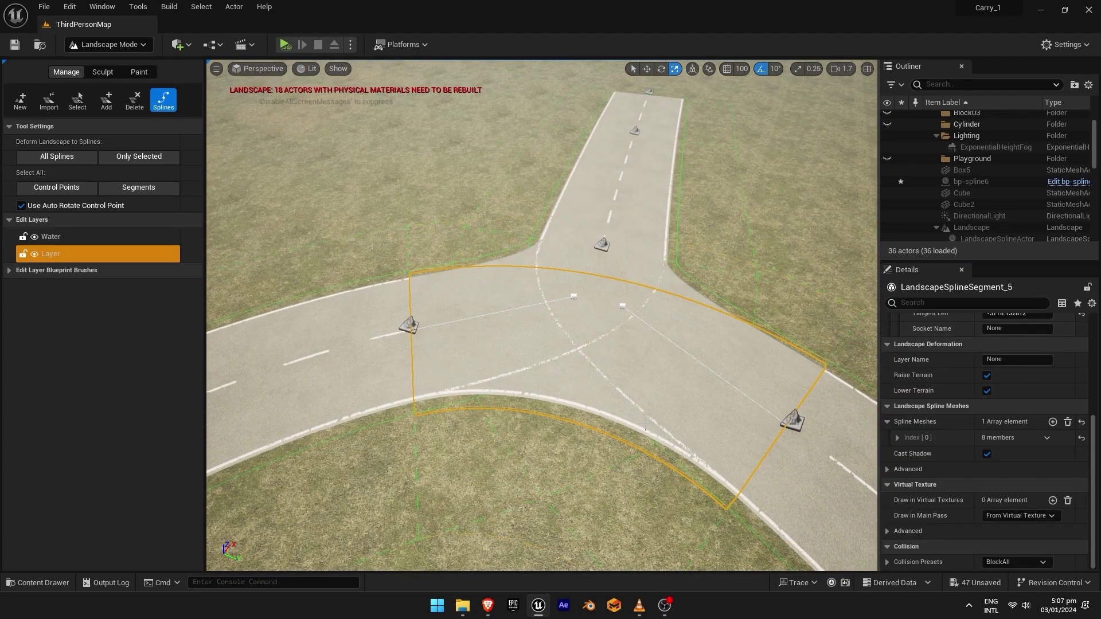
left_click(596, 417)
scroll(994, 448, "down", 1)
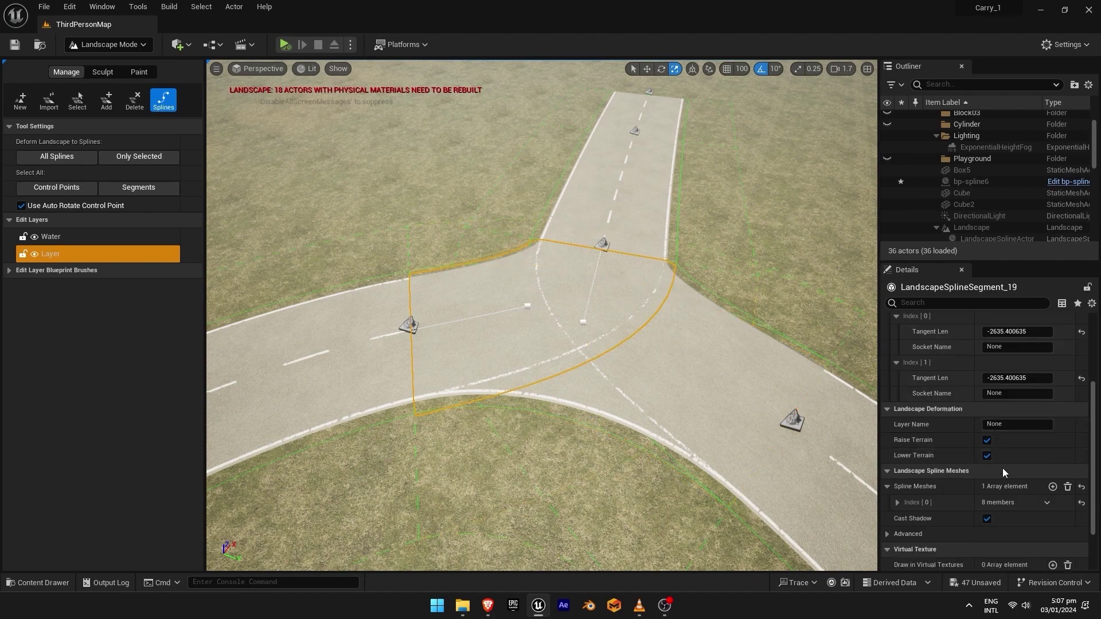
left_click(898, 503)
scroll(975, 505, "down", 4)
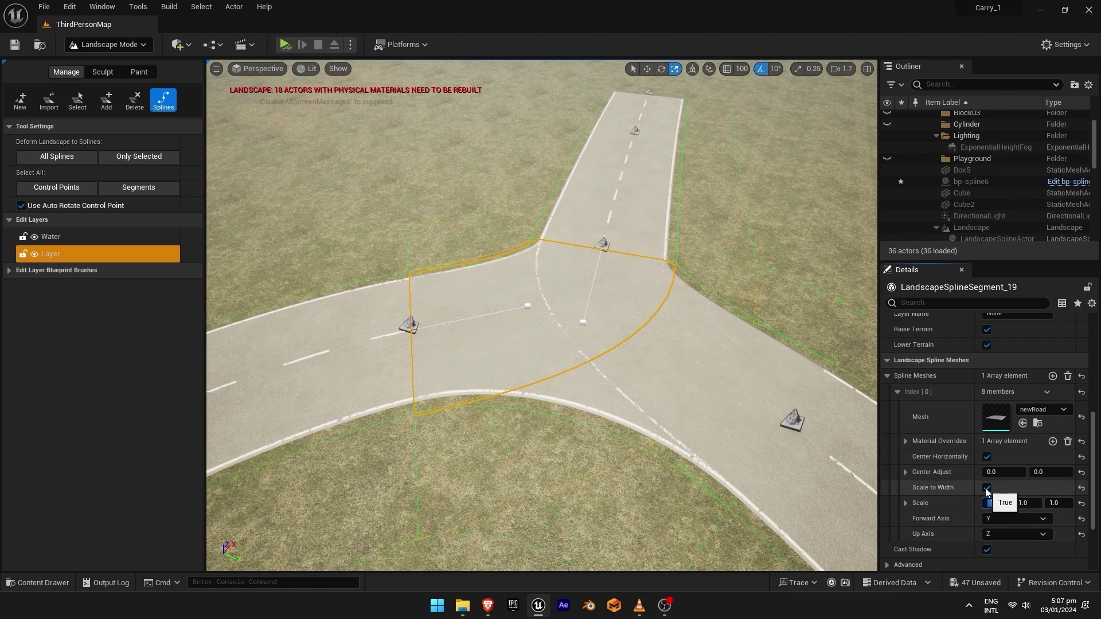
right_click_drag(578, 315, 534, 264)
key("w")
key("e")
right_click_drag(617, 328, 625, 335)
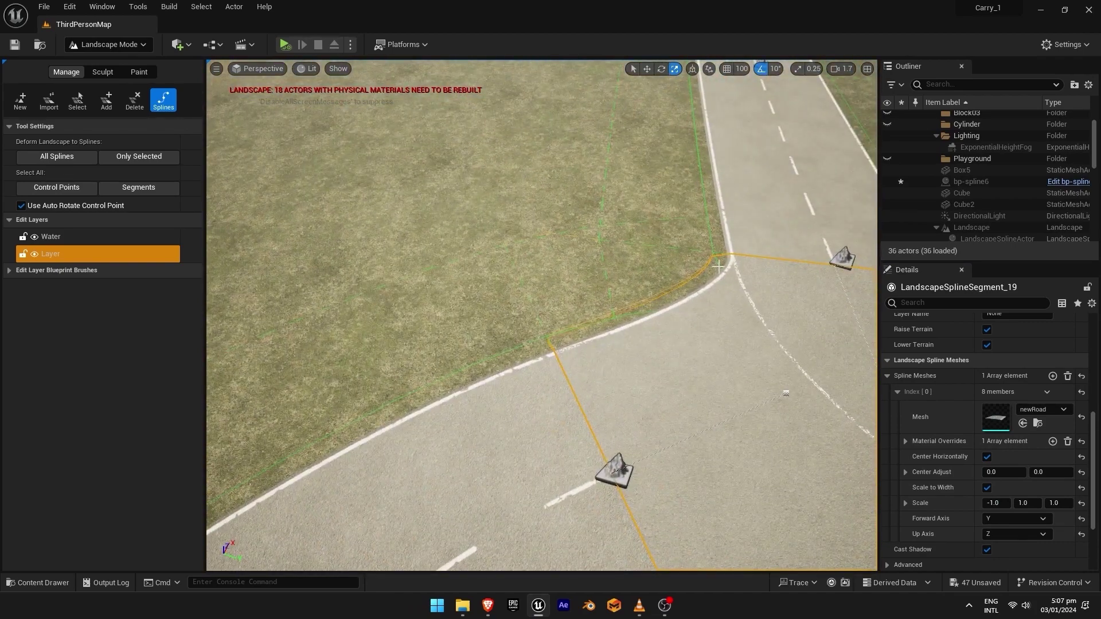
- Flip the mesh scale of the other segment curving into the side road to move its edge line outward, and deselect it
key("d")
right_click_drag(543, 349, 510, 350)
left_click(543, 349)
left_click(897, 437)
scroll(987, 481, "down", 2)
key("Return")
left_click(692, 418)
scroll(692, 417, "down", 3)
key("w")
mouse_move(692, 417)
right_mouse_down()
mouse_move(803, 418)
mouse_move(511, 418)
mouse_move(648, 417)
mouse_move(705, 401)
right_mouse_up()
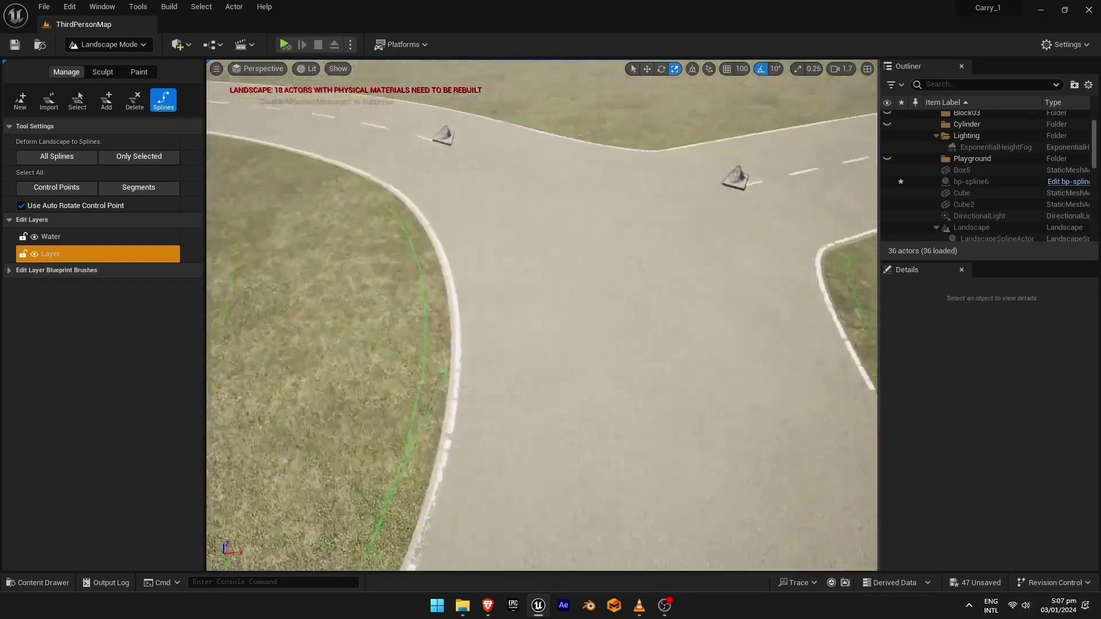
- Look over the finished junction from around the bend and bring up the assets of the road folder
key("w")
key("s")
right_click_drag(534, 338, 519, 311)
key("w")
key("s")
key("w")
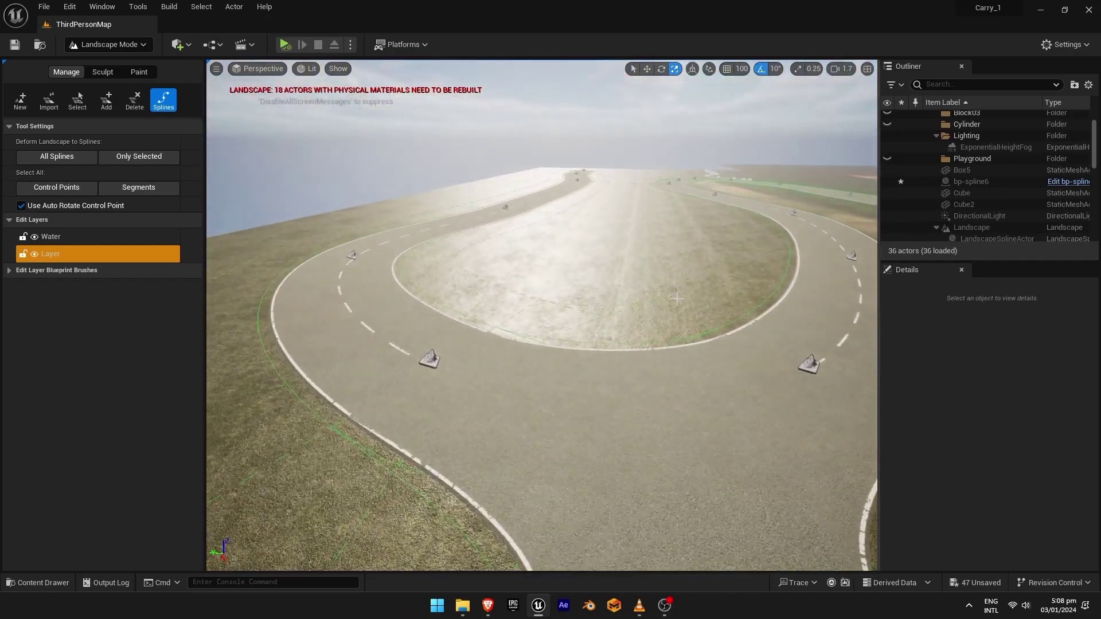
key("ctrl+space")
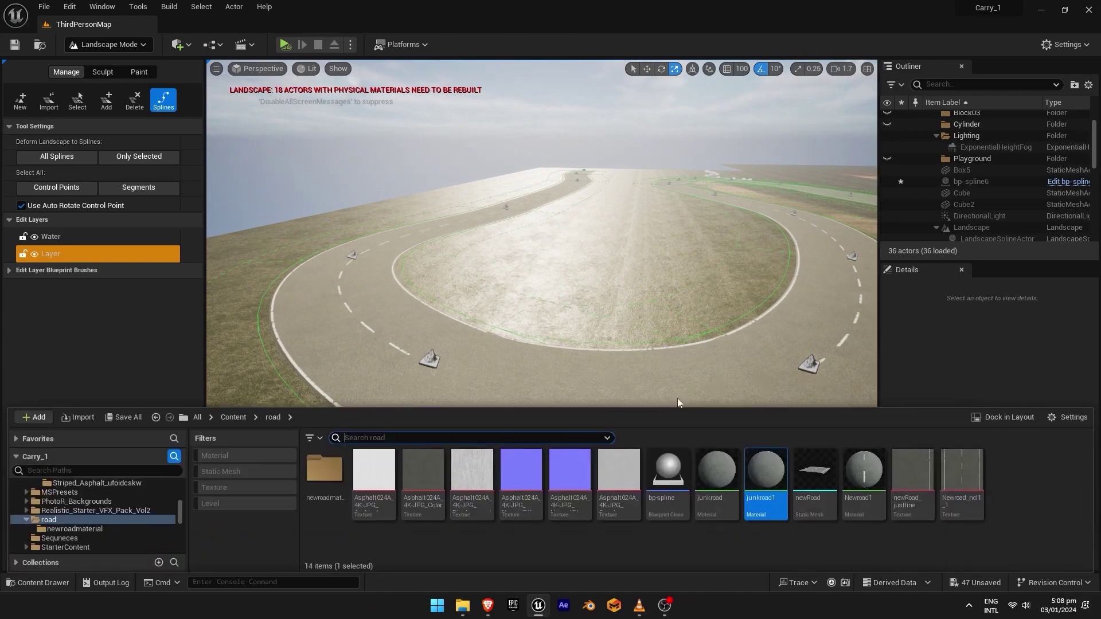